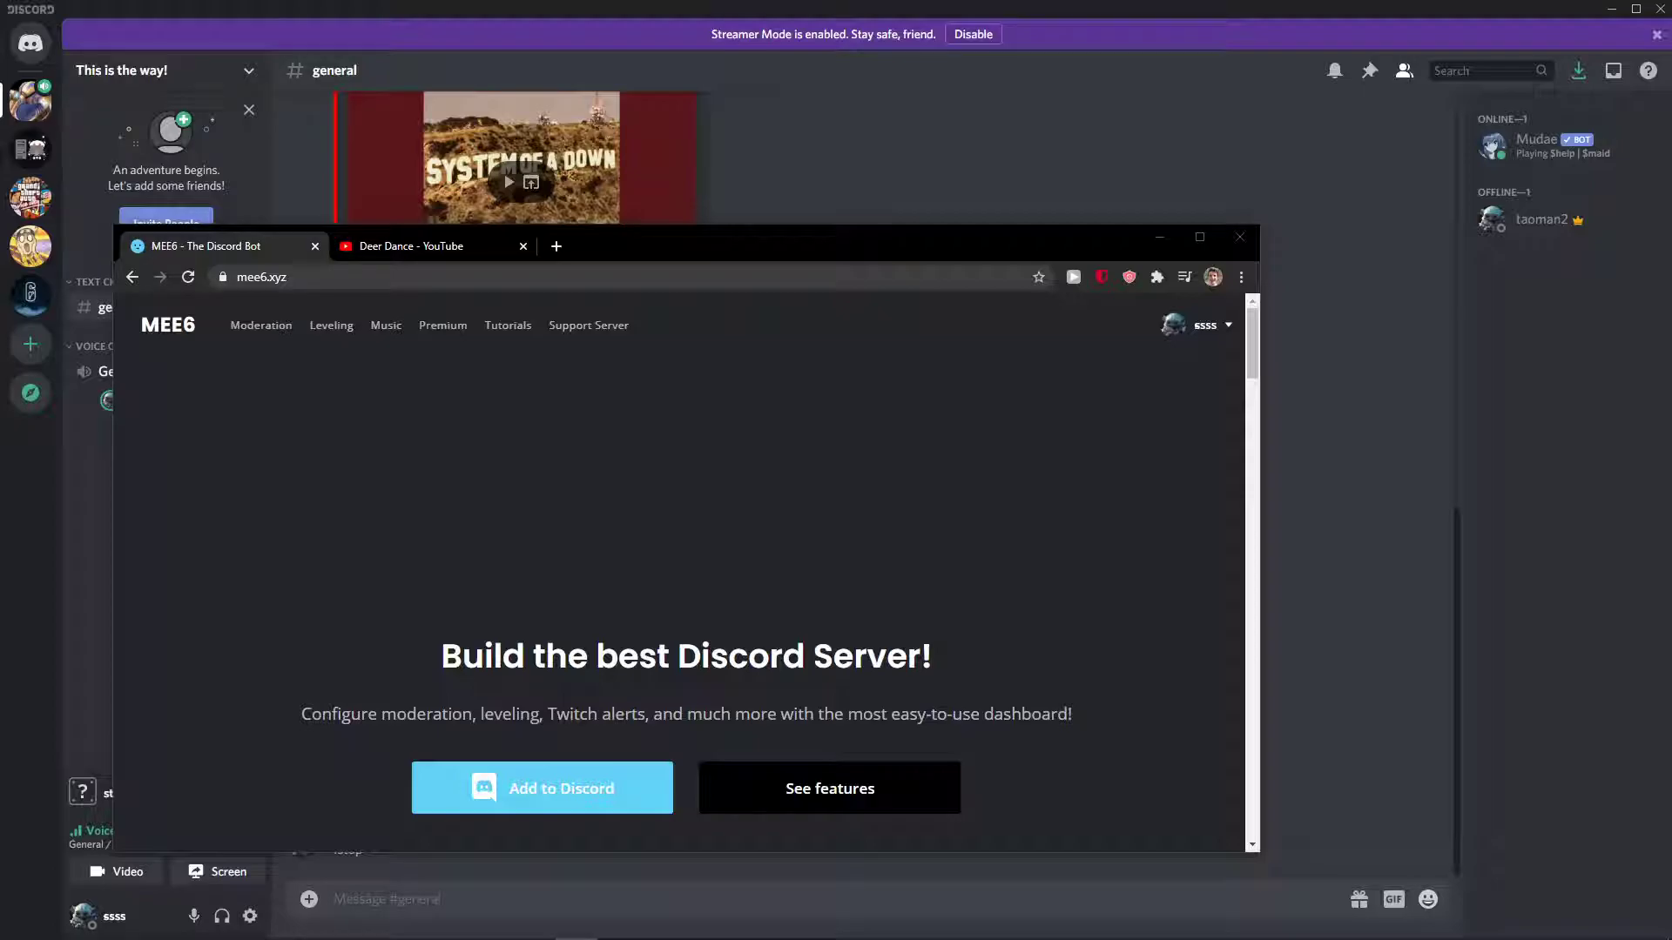
Check the Discord chat, then bring the MEE6 home page back up full-screen.
{"action": "left_click", "coordinate": [1159, 239]}
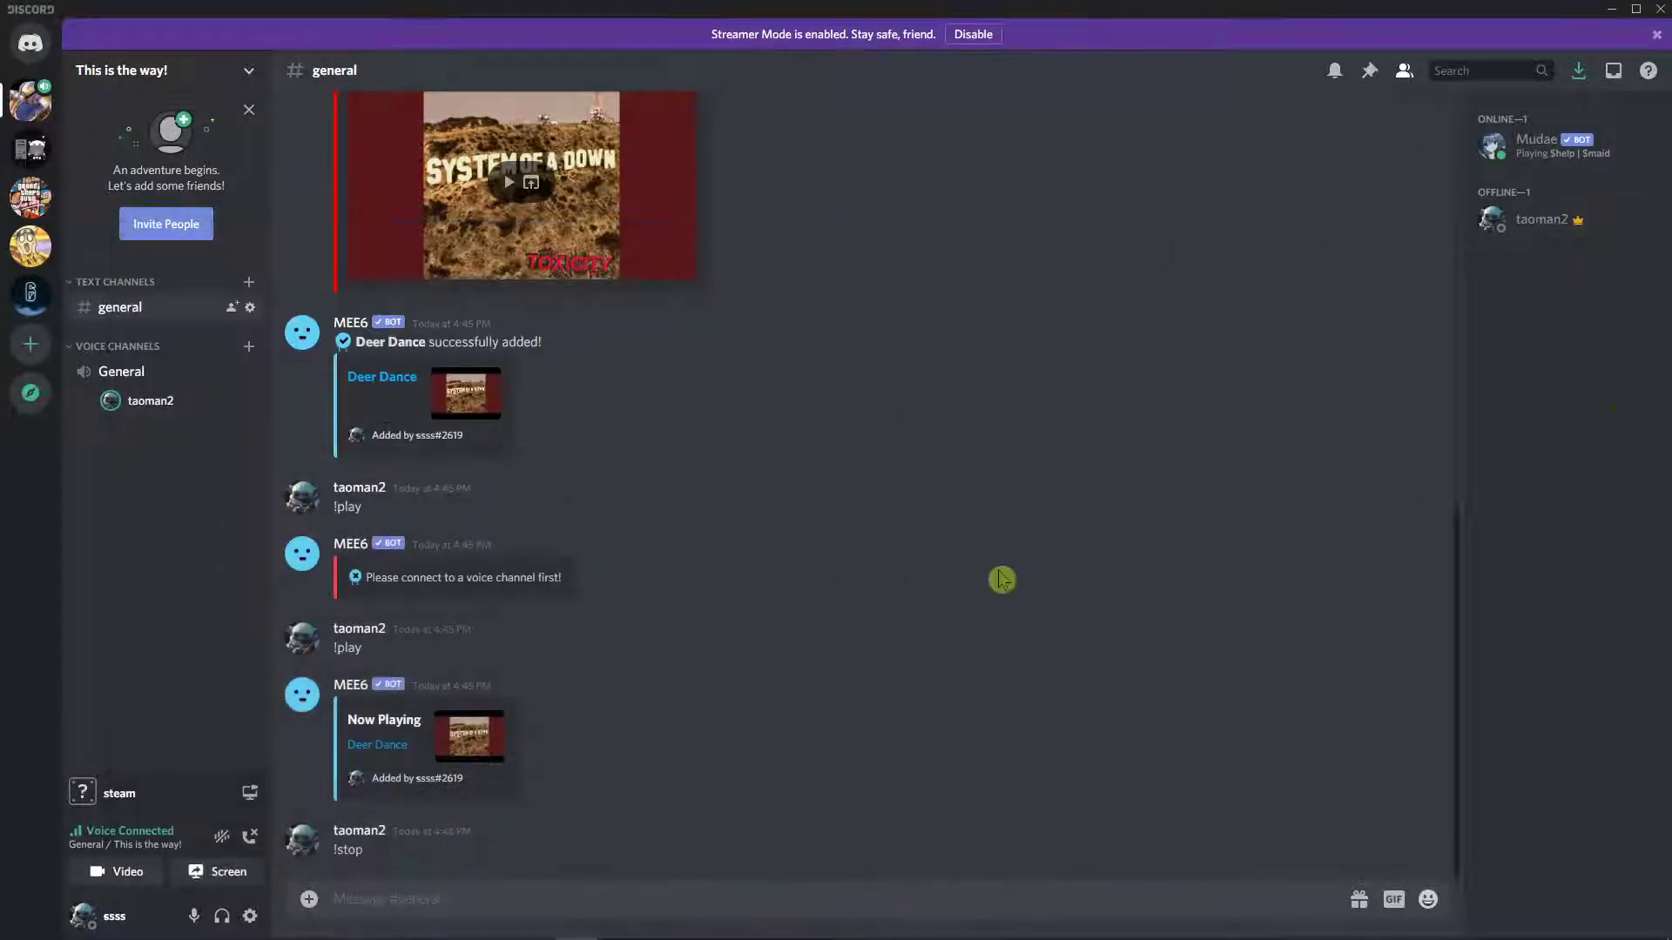
{"action": "scroll", "coordinate": [859, 485], "scroll_direction": "up", "scroll_amount": 10}
{"action": "key", "text": "alt+Tab"}
{"action": "left_click", "coordinate": [1182, 245]}
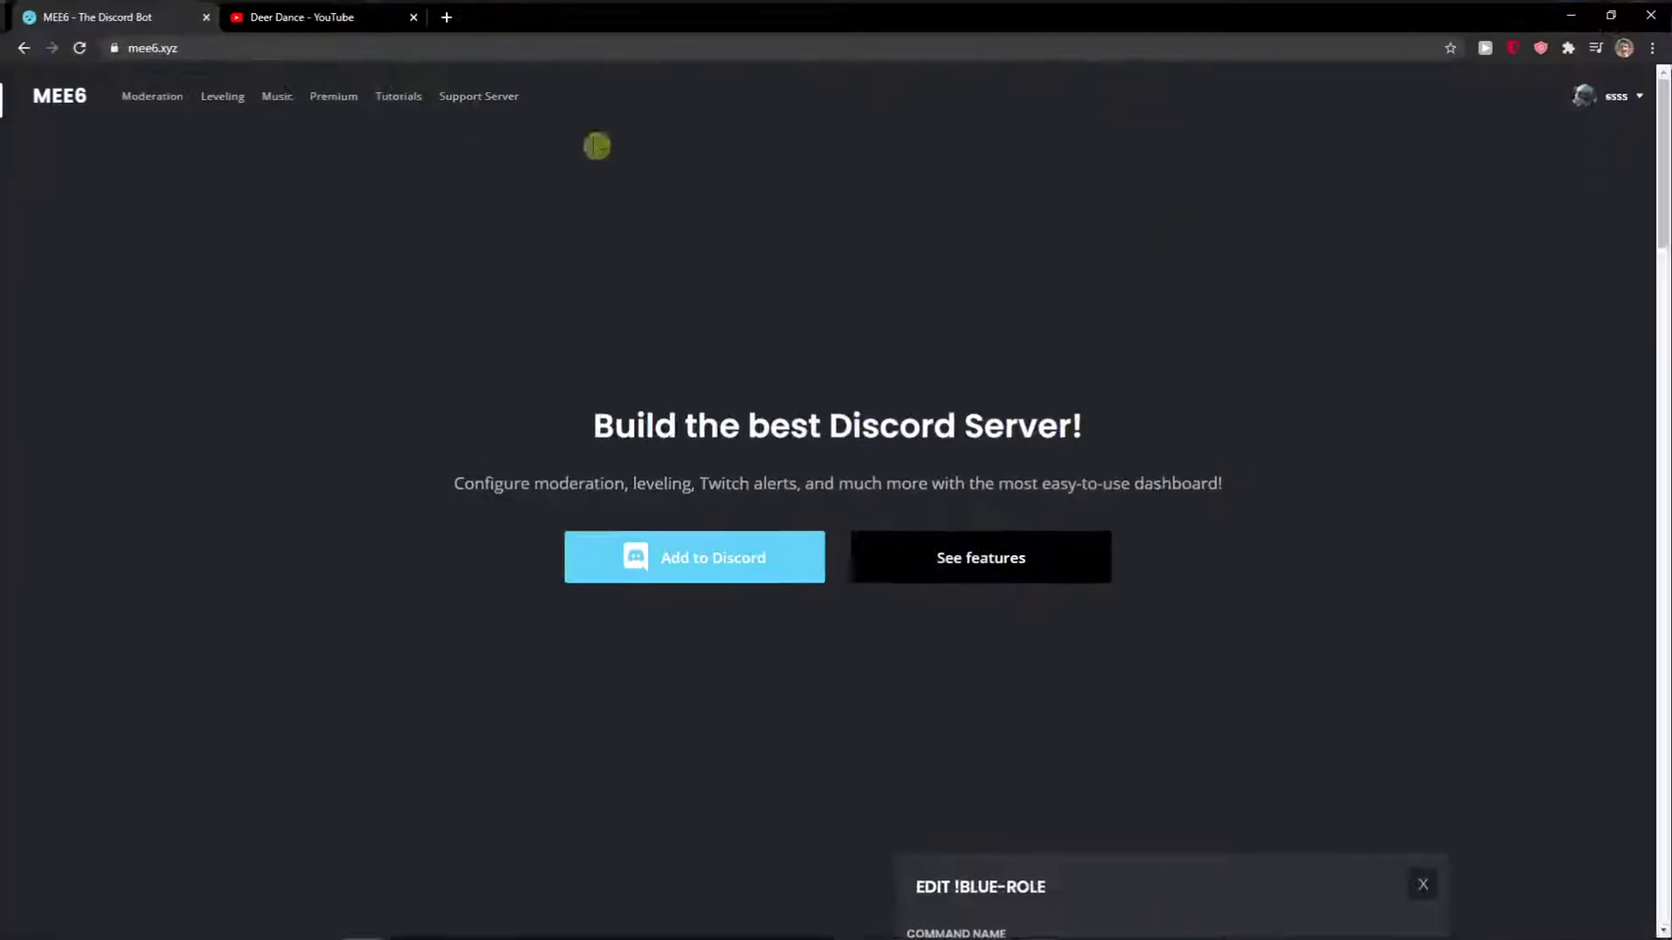
Start adding MEE6 to Discord from mee6.xyz to reach the server-selection dashboard.
{"action": "left_click", "coordinate": [148, 45]}
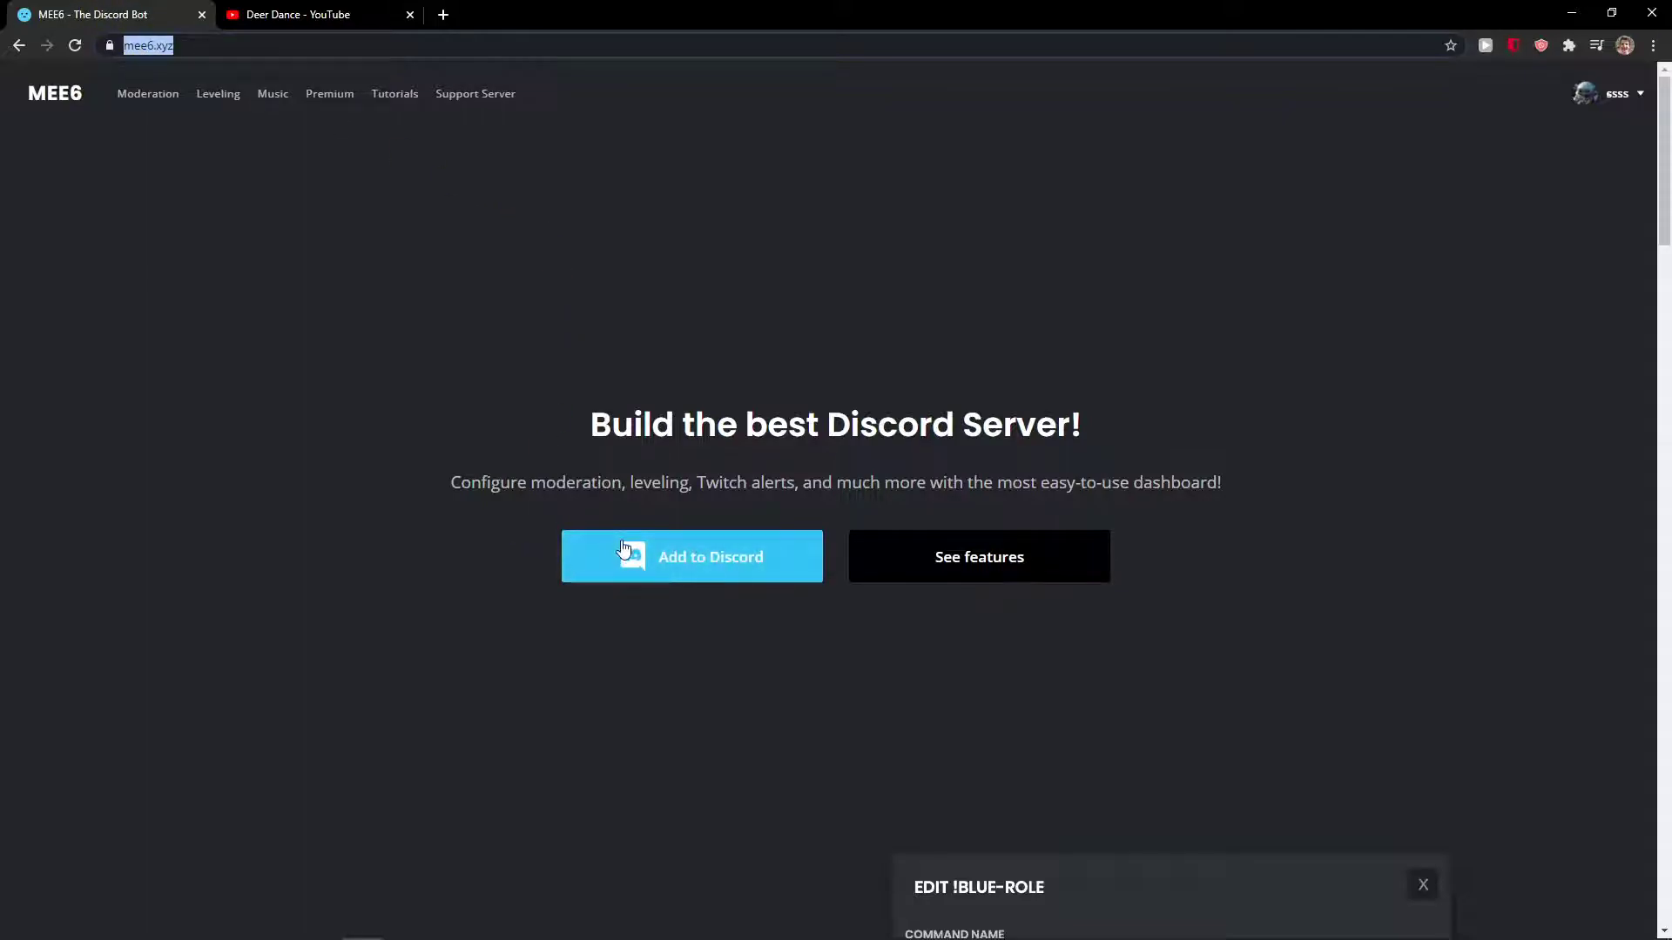
{"action": "left_click", "coordinate": [653, 559]}
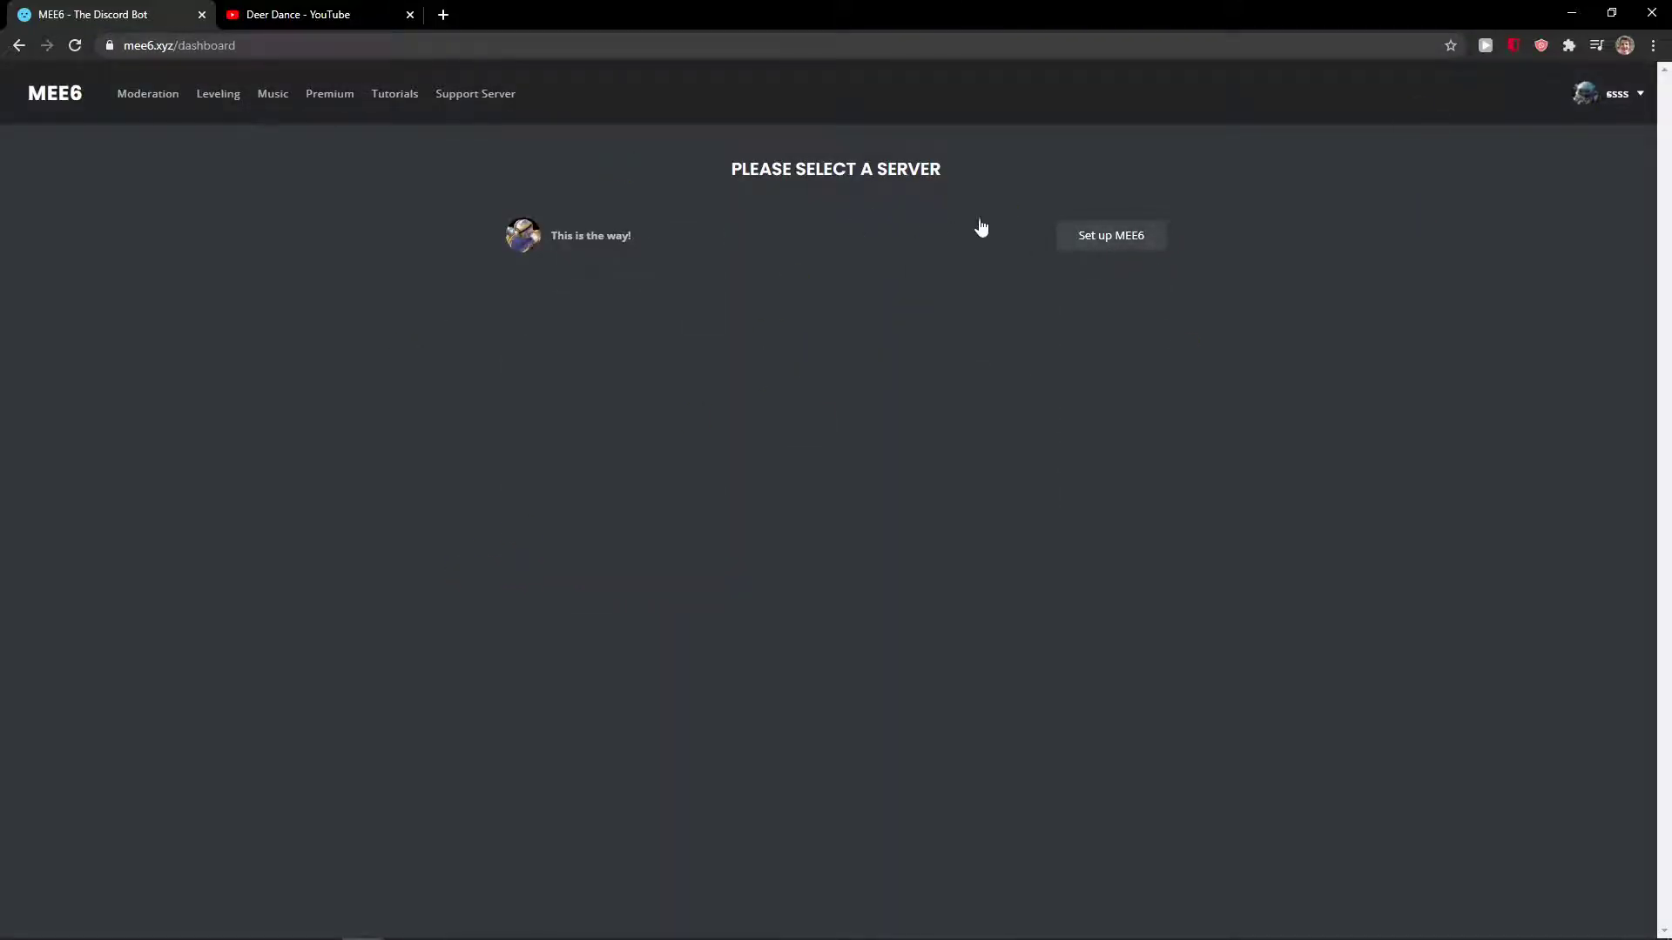
Authorize MEE6 for the 'This is the way!' server and pass the reCAPTCHA check.
{"action": "left_click", "coordinate": [1110, 236]}
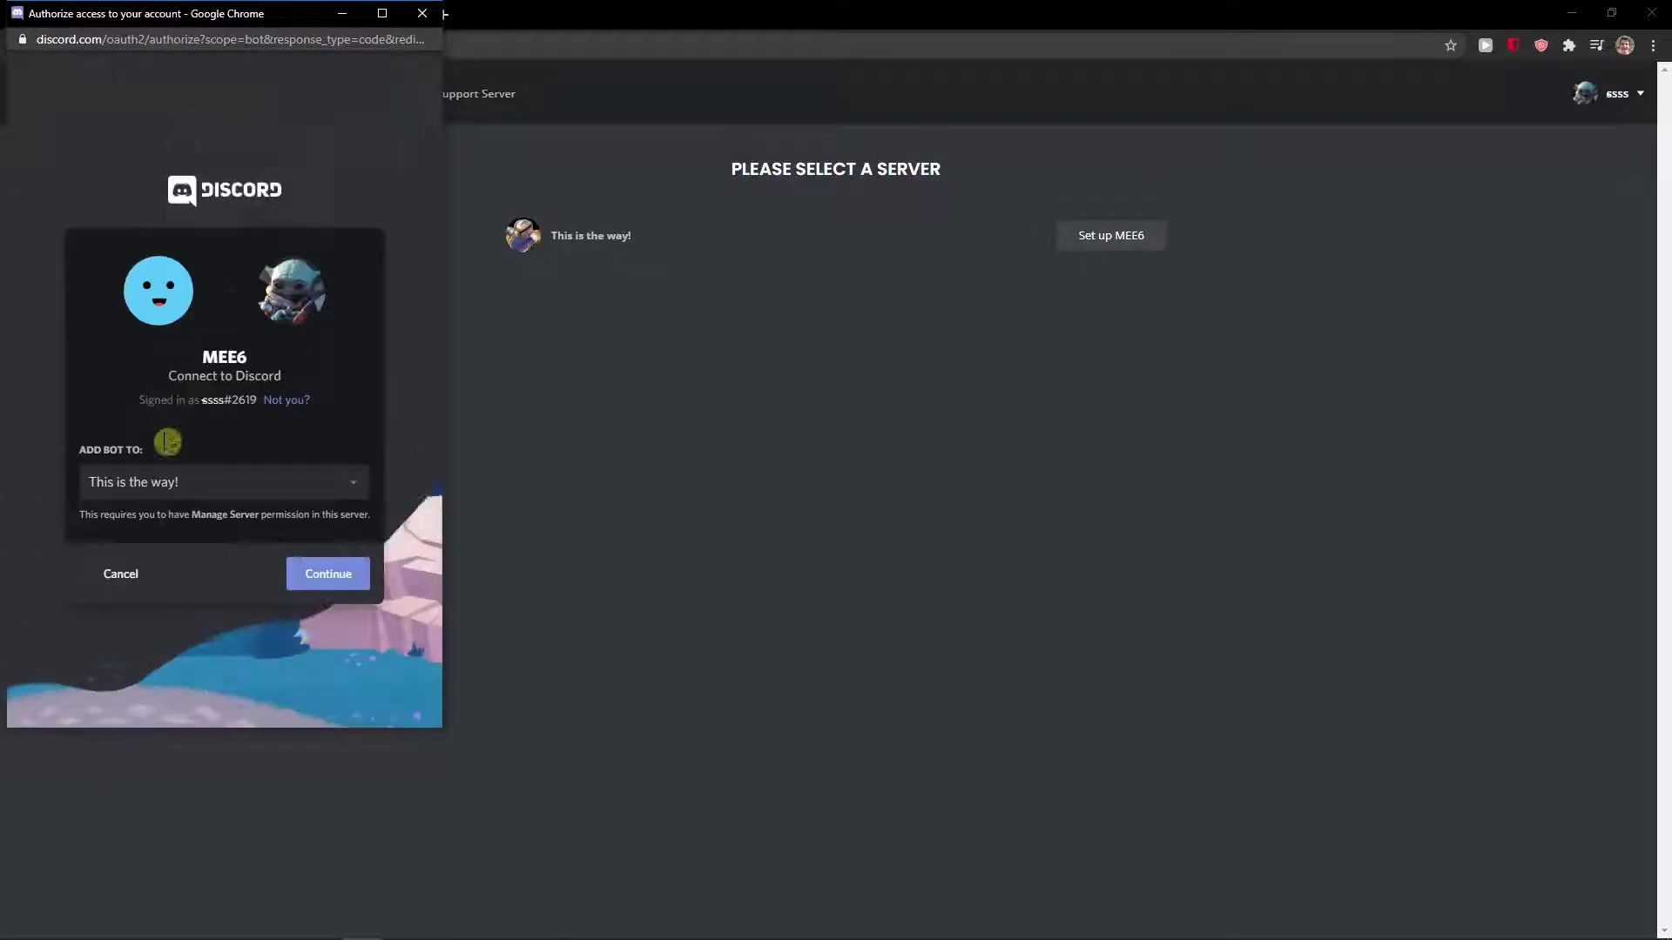
{"action": "left_click", "coordinate": [158, 483]}
{"action": "left_click", "coordinate": [134, 547]}
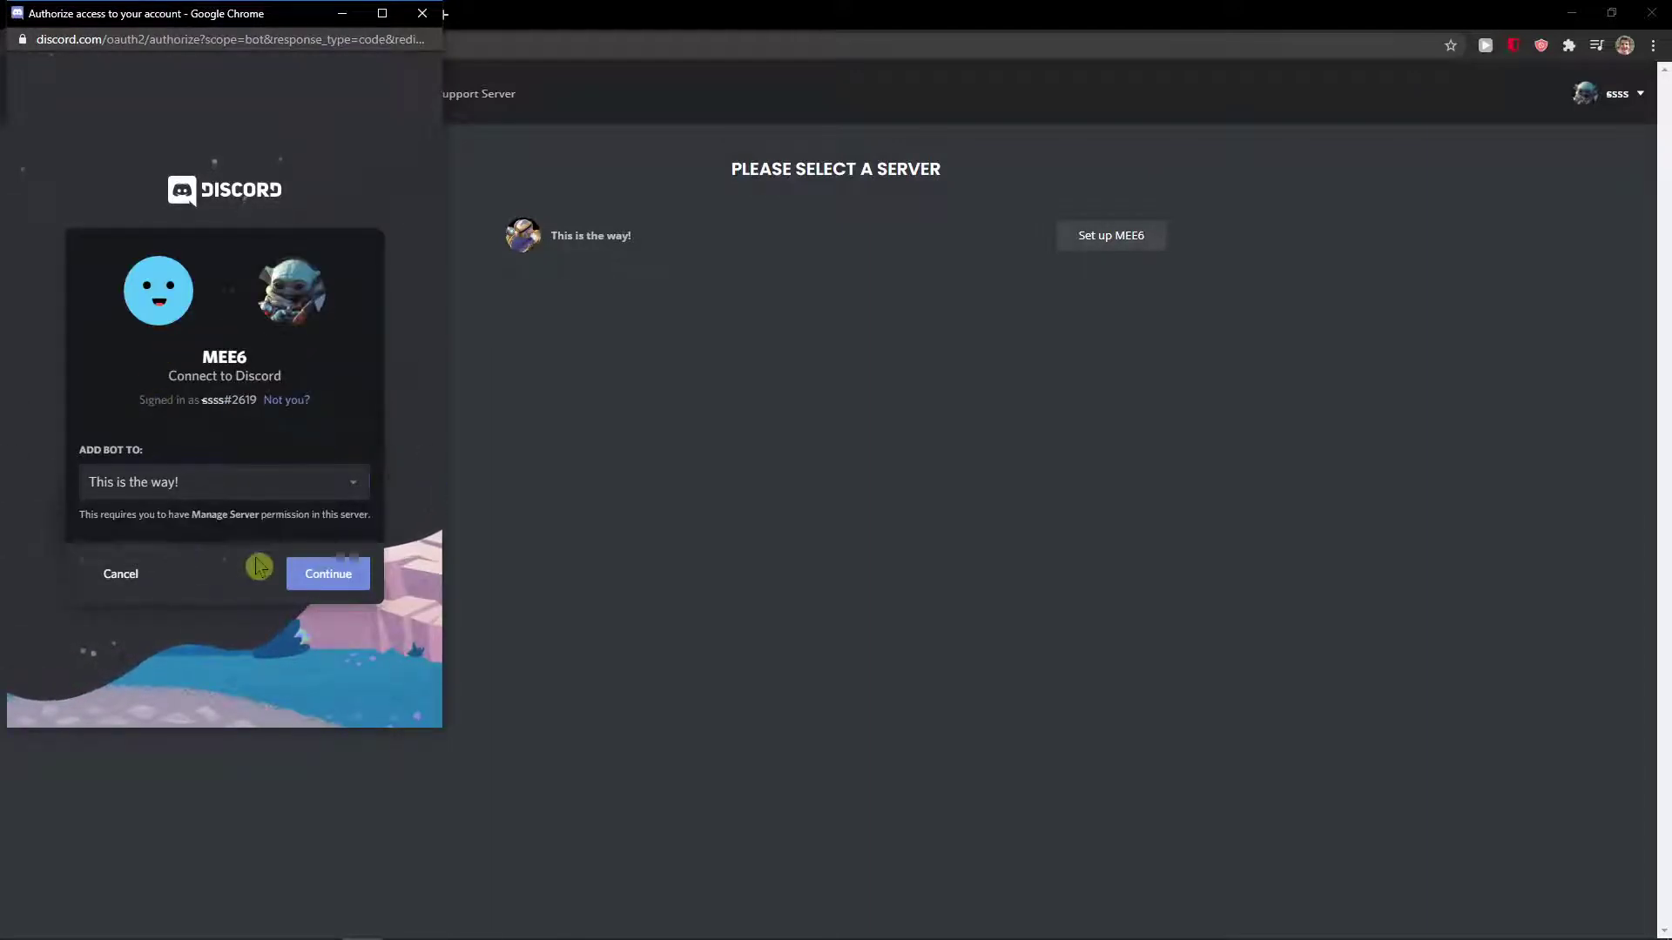
{"action": "left_click", "coordinate": [329, 573]}
{"action": "scroll", "coordinate": [324, 576], "scroll_direction": "down", "scroll_amount": 5}
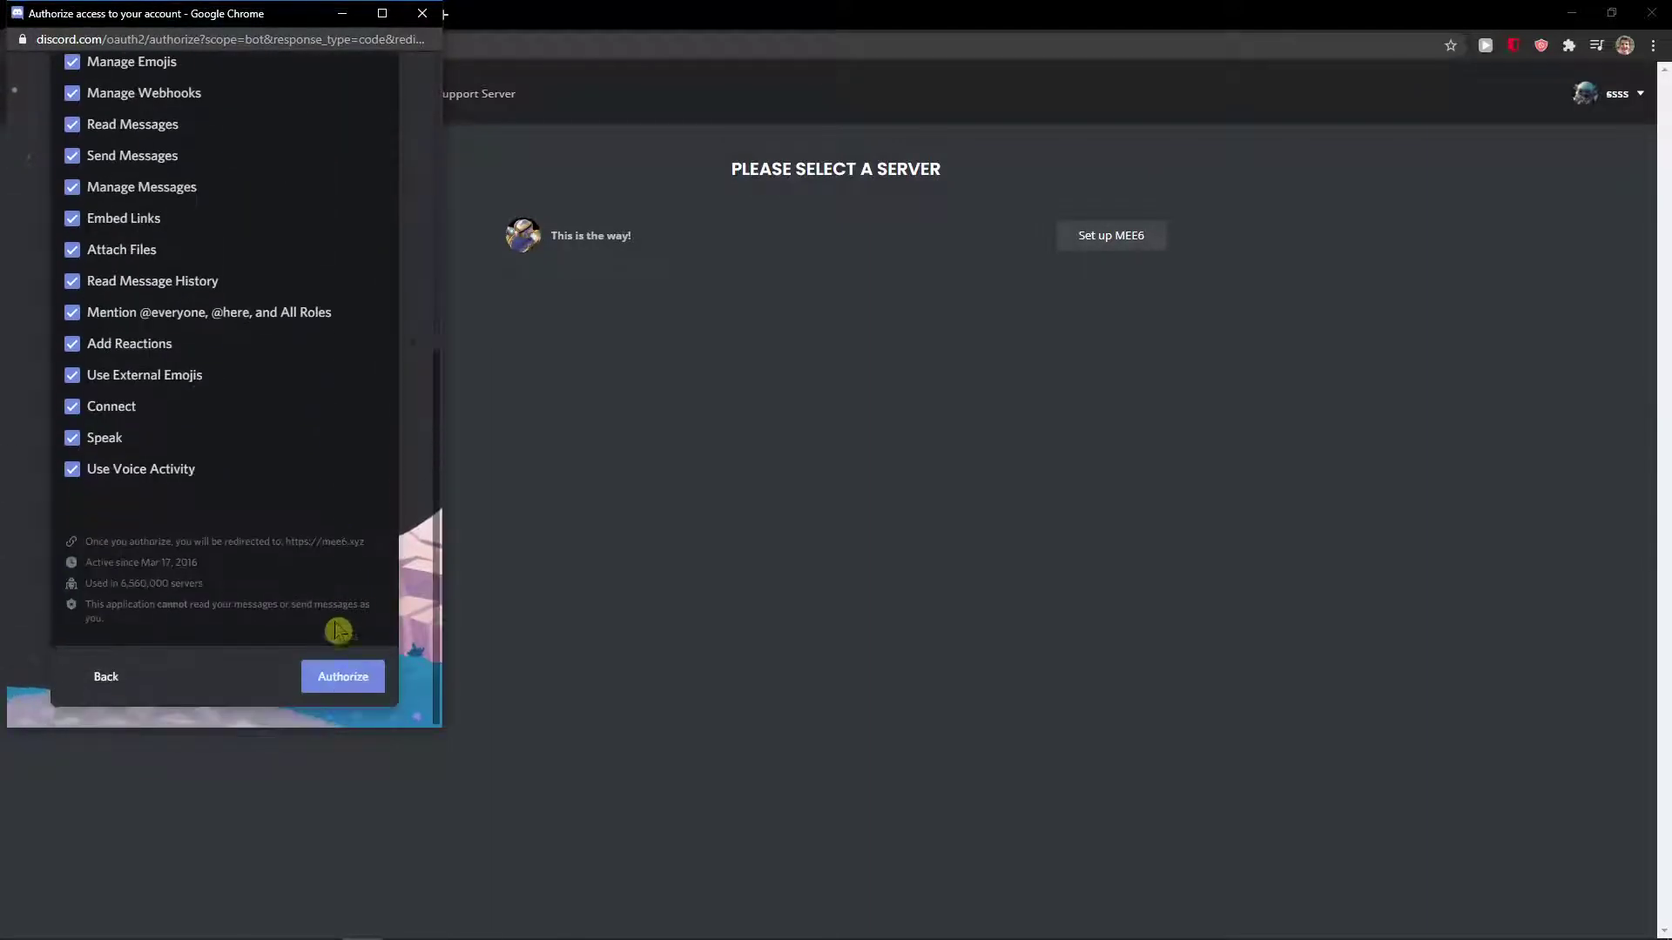
{"action": "left_click", "coordinate": [338, 674]}
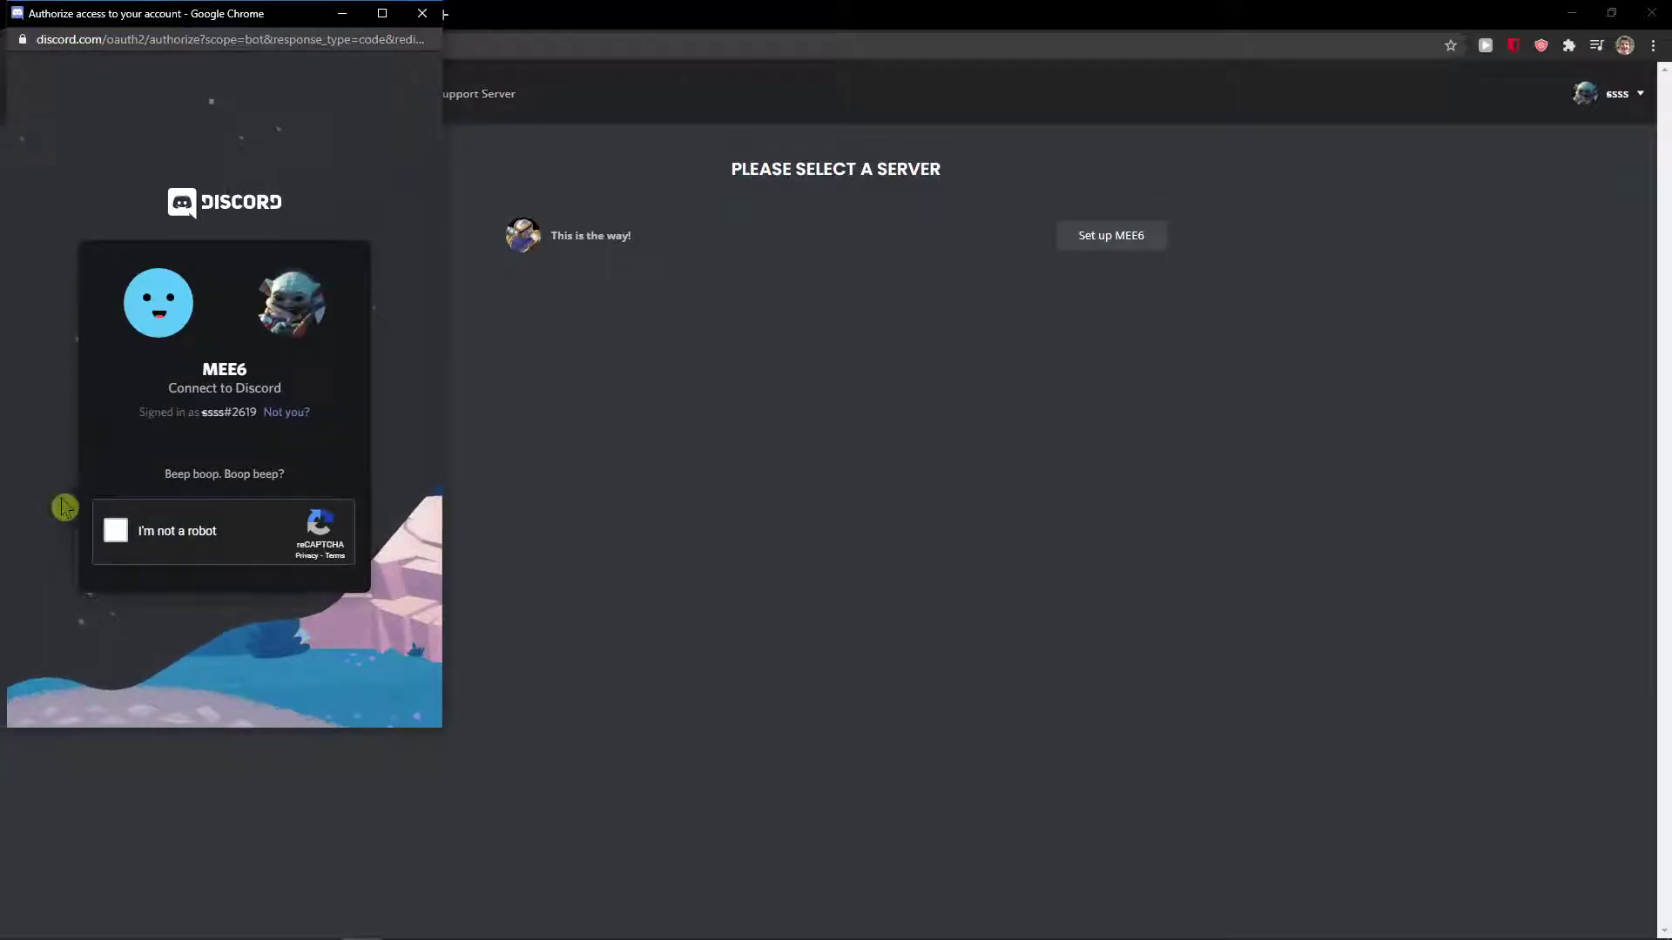
{"action": "left_click", "coordinate": [117, 531]}
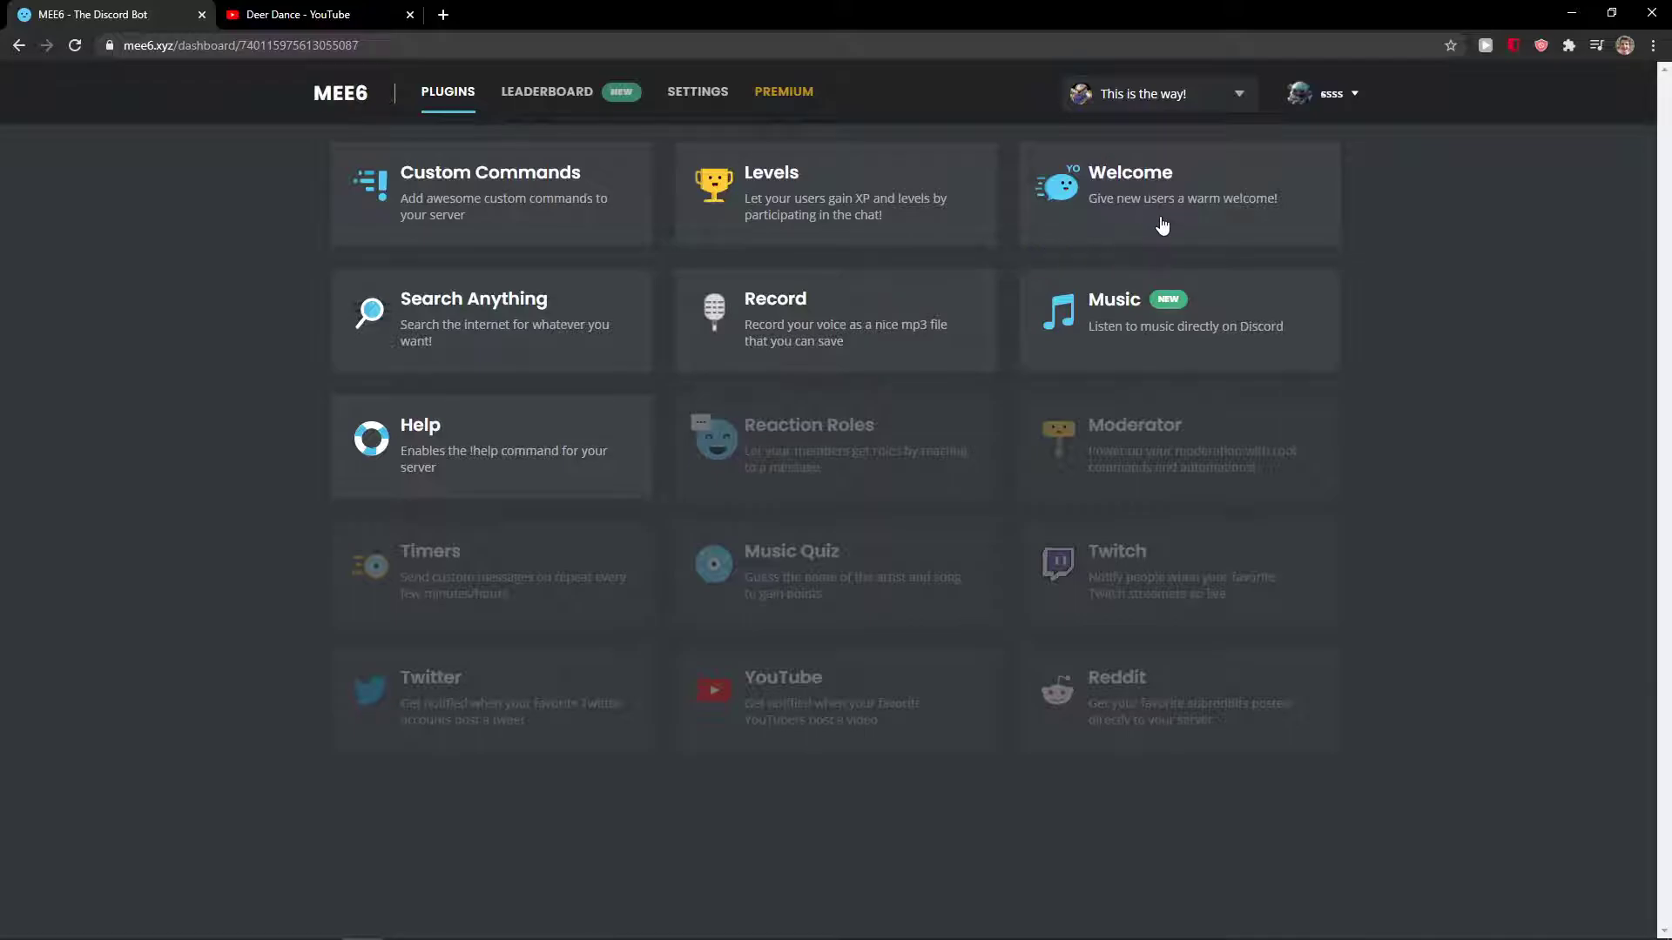
Open the Welcome plugin settings, briefly returning to the plugin list and reopening them.
{"action": "left_click", "coordinate": [1162, 226]}
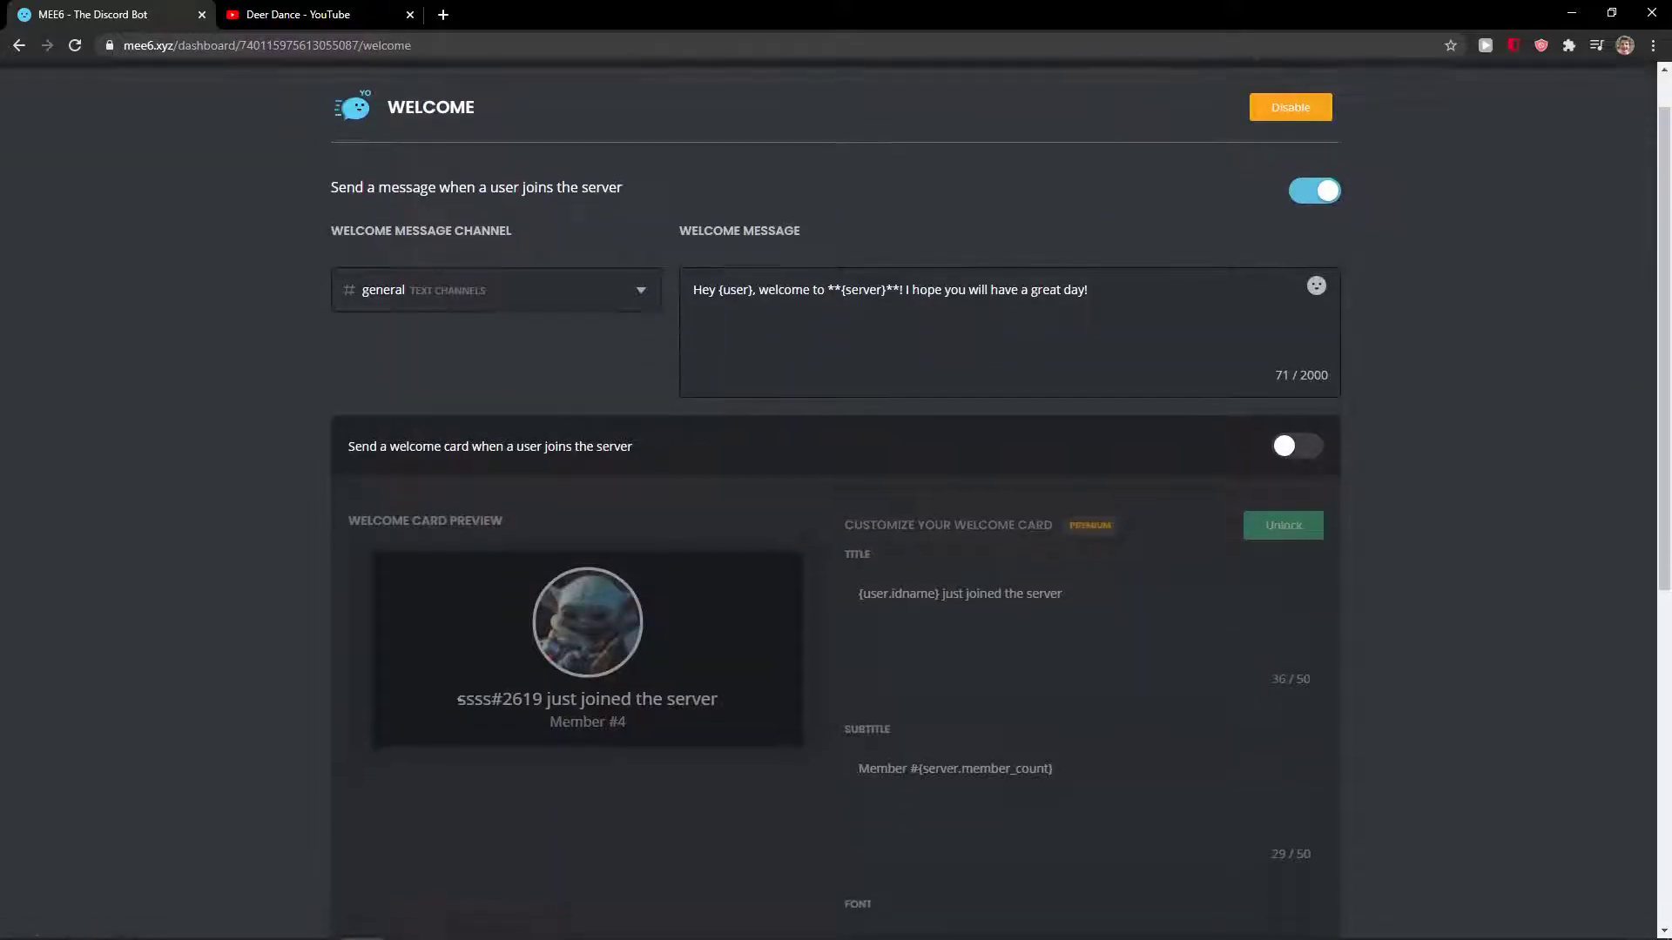
{"action": "scroll", "coordinate": [823, 431], "scroll_direction": "down", "scroll_amount": 5}
{"action": "scroll", "coordinate": [801, 448], "scroll_direction": "down", "scroll_amount": 5}
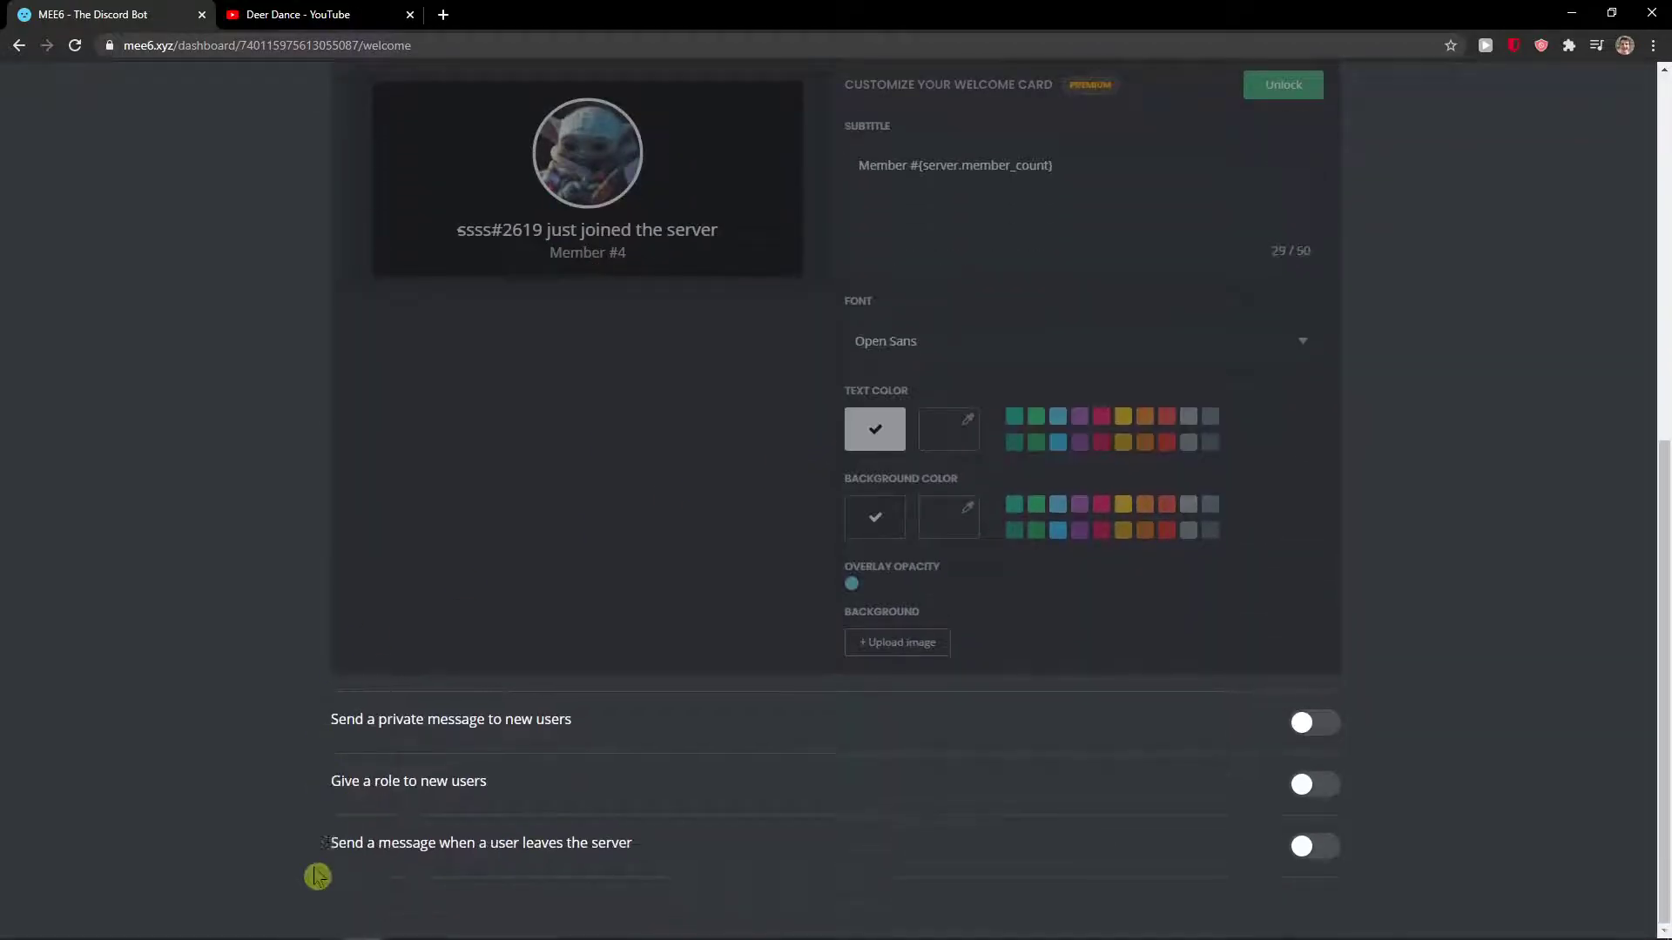
{"action": "scroll", "coordinate": [732, 666], "scroll_direction": "up", "scroll_amount": 10}
{"action": "left_click", "coordinate": [447, 95]}
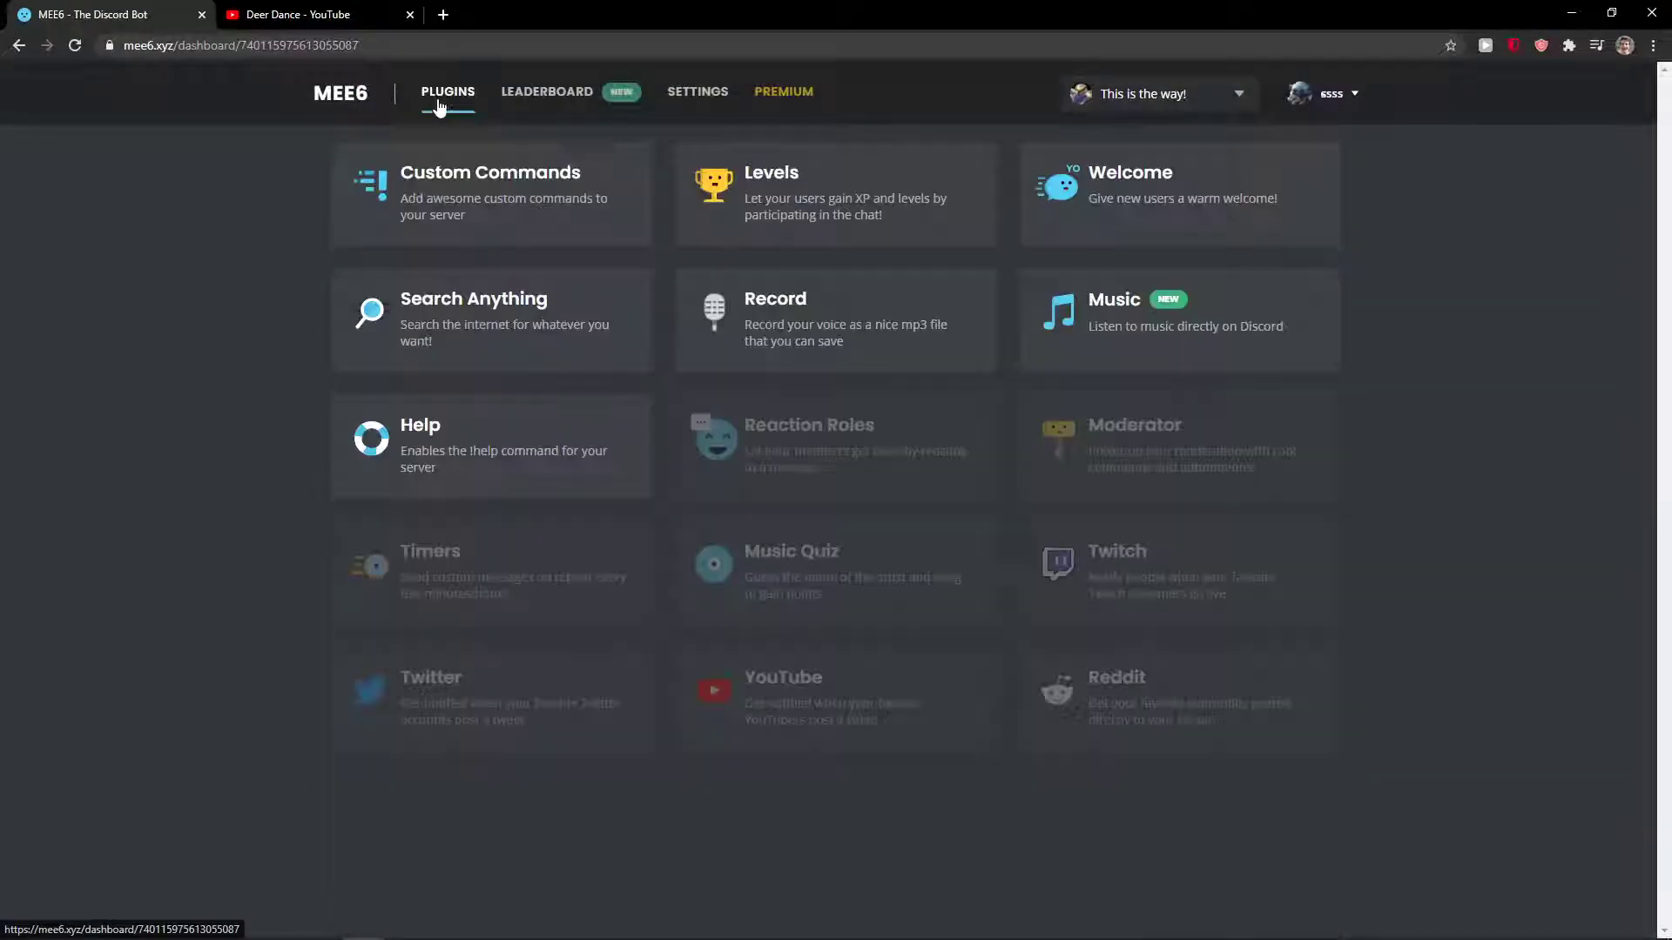
{"action": "left_click", "coordinate": [1157, 212]}
{"action": "scroll", "coordinate": [779, 547], "scroll_direction": "down", "scroll_amount": 8}
{"action": "scroll", "coordinate": [634, 621], "scroll_direction": "down", "scroll_amount": 2}
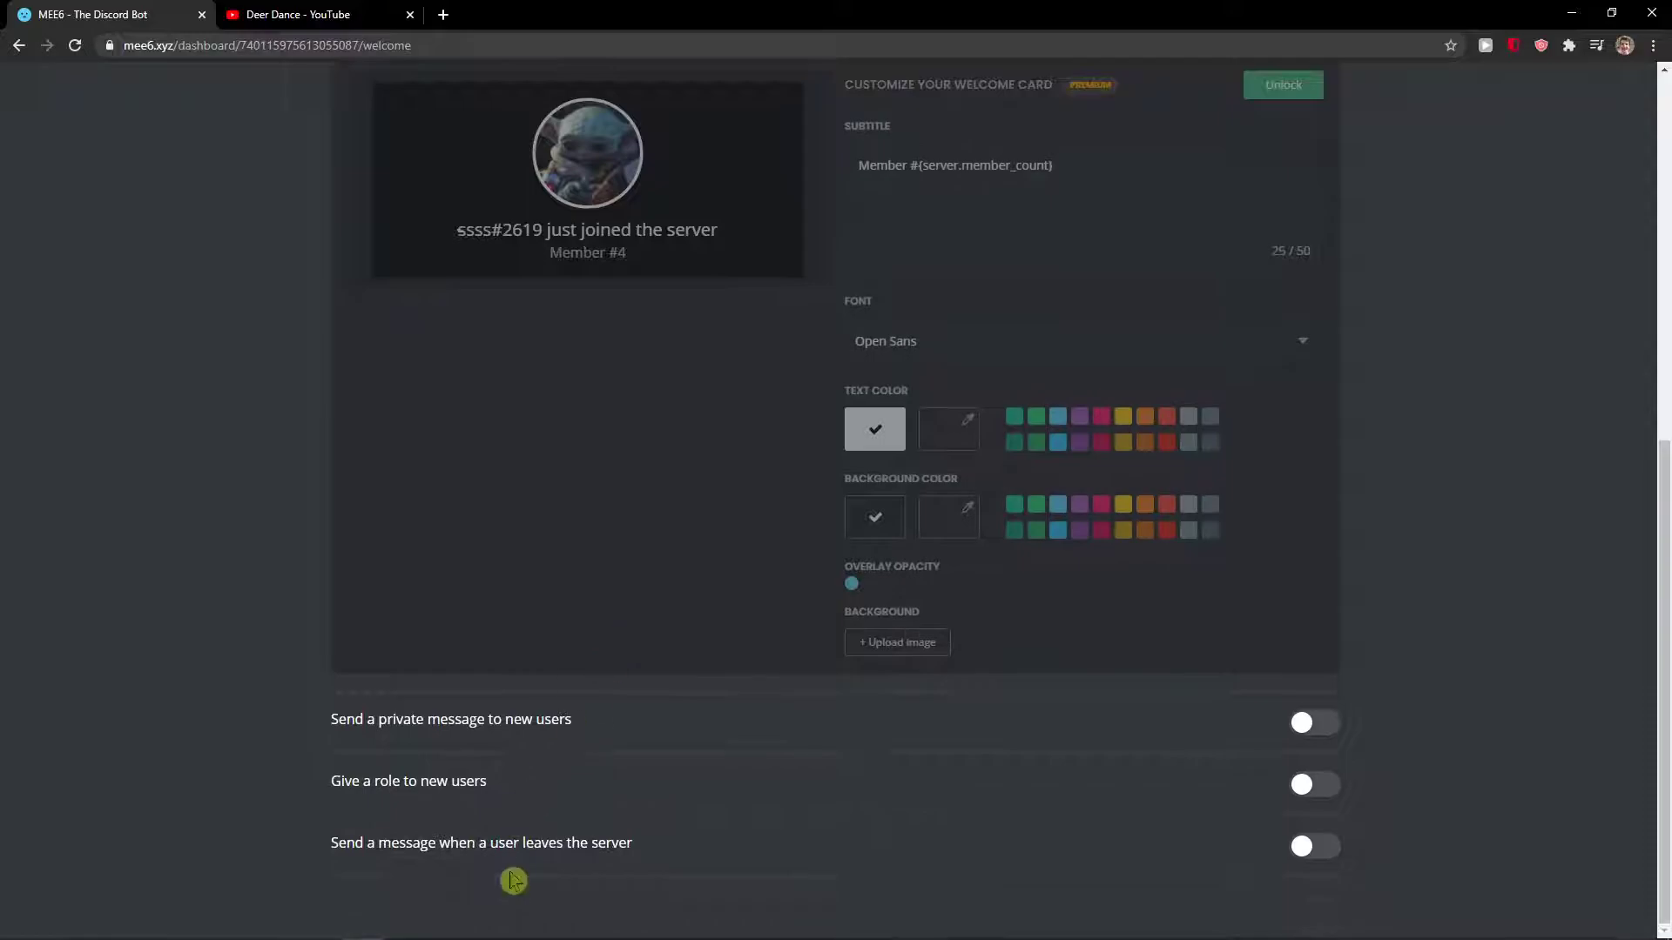
{"action": "left_click_drag", "start_coordinate": [368, 843], "coordinate": [559, 842]}
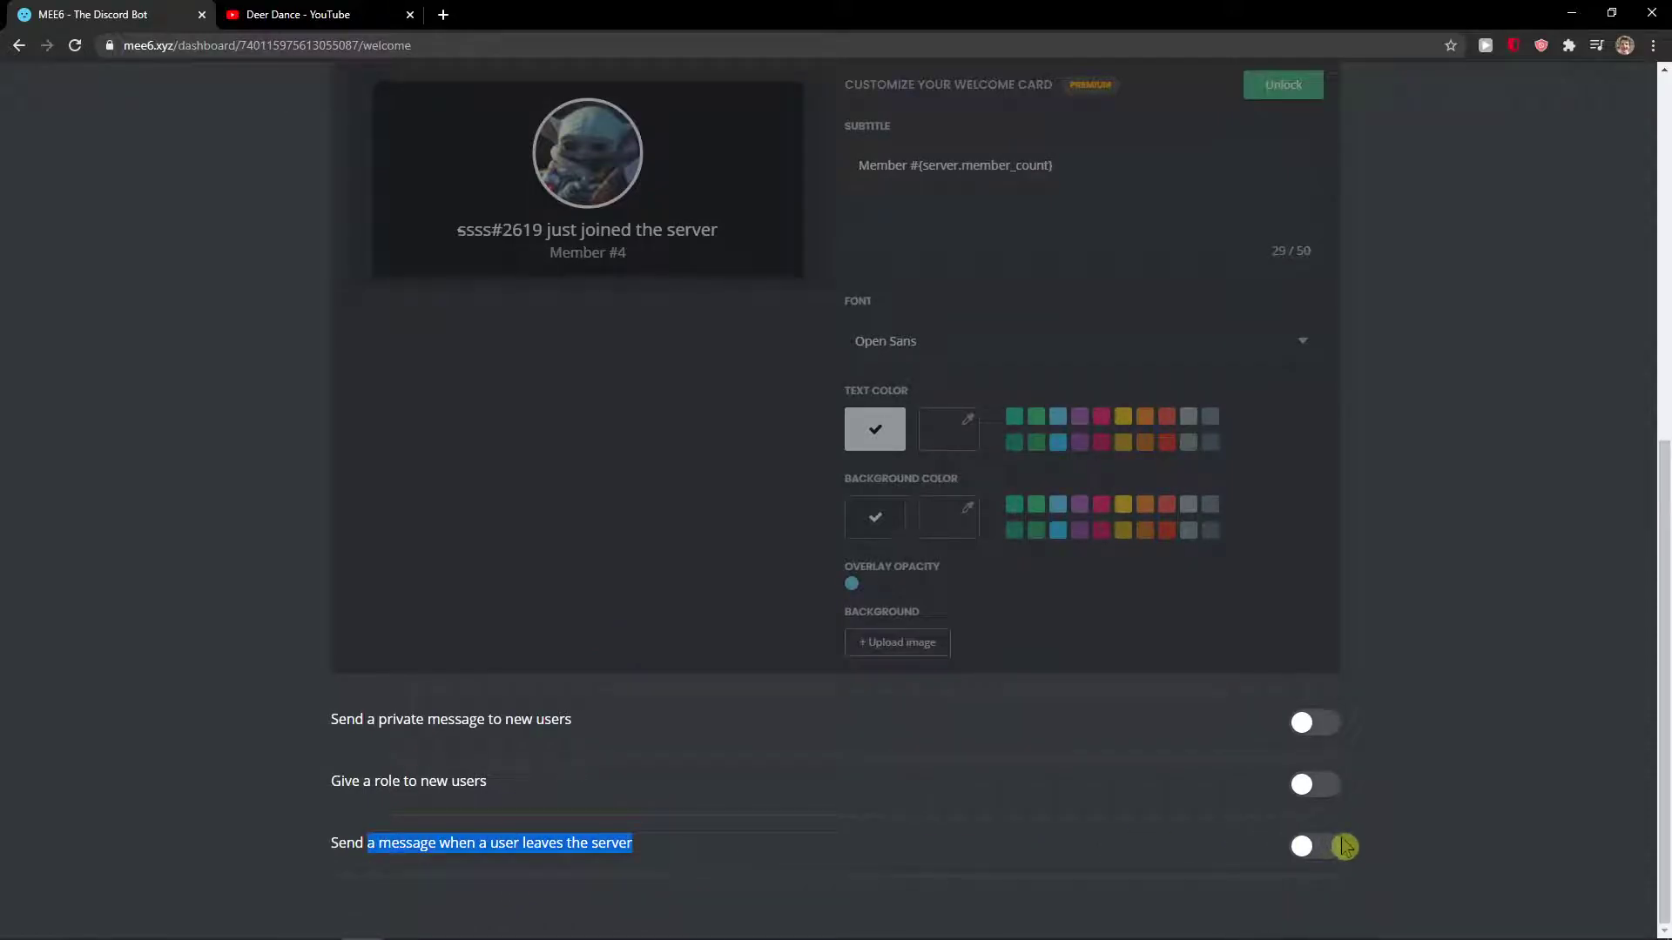
Enable the #general goodbye message, extending it with 'hope you will have a good day and good life! enjoy it'.
{"action": "left_click", "coordinate": [1306, 847]}
{"action": "left_click", "coordinate": [668, 754]}
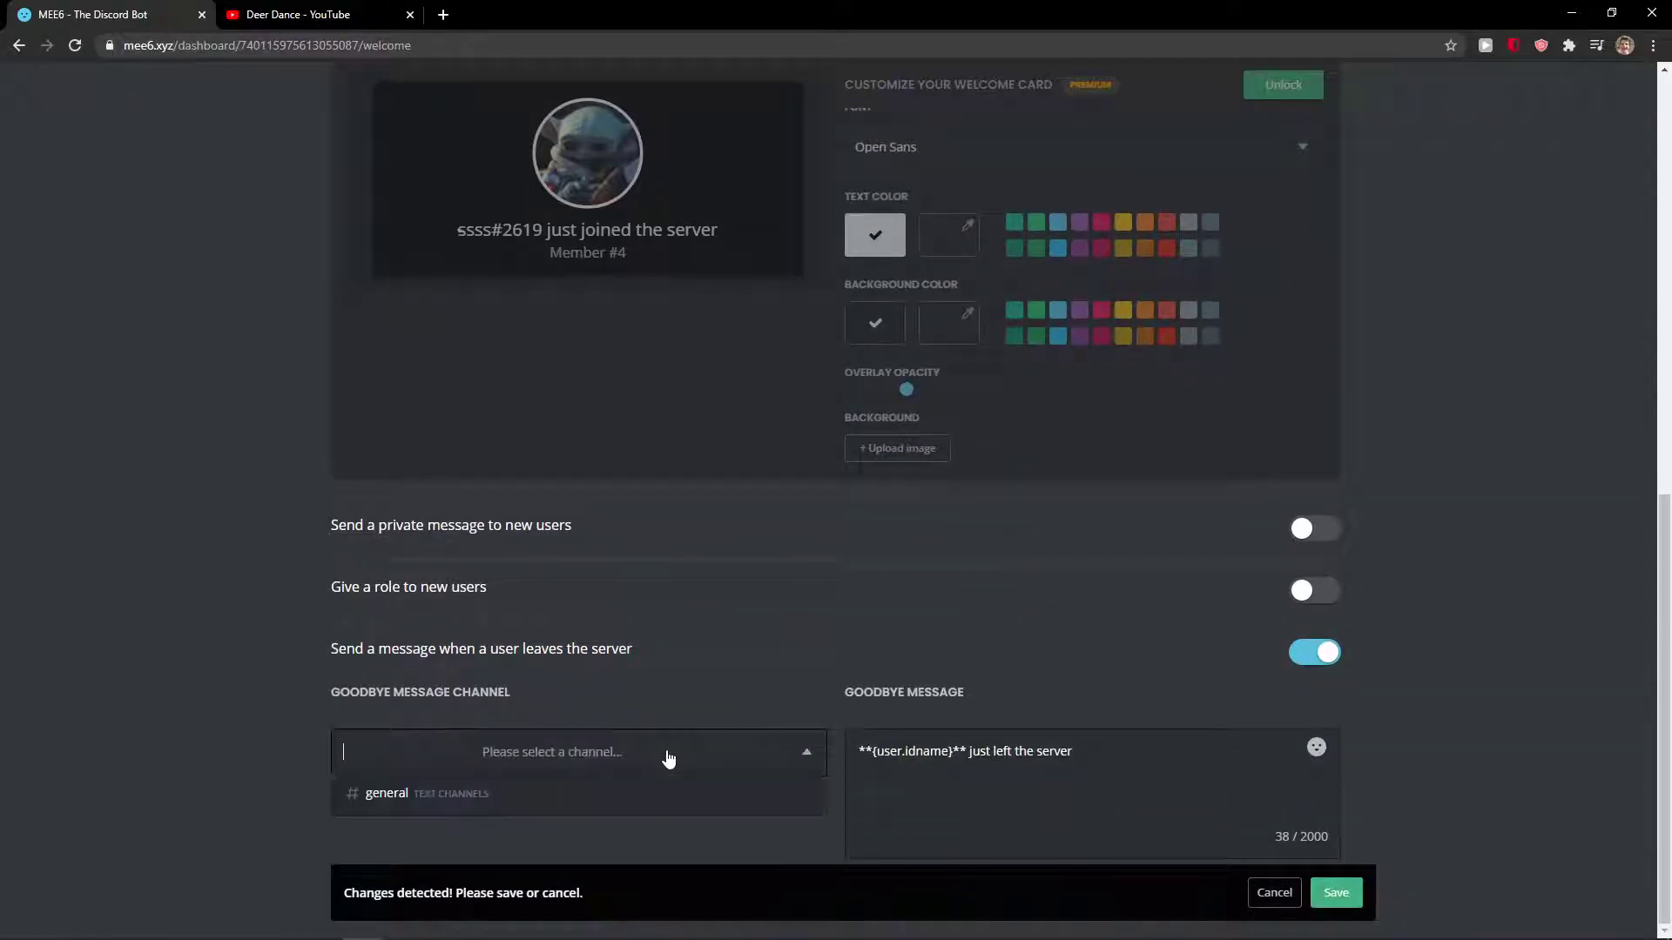
{"action": "left_click", "coordinate": [399, 794]}
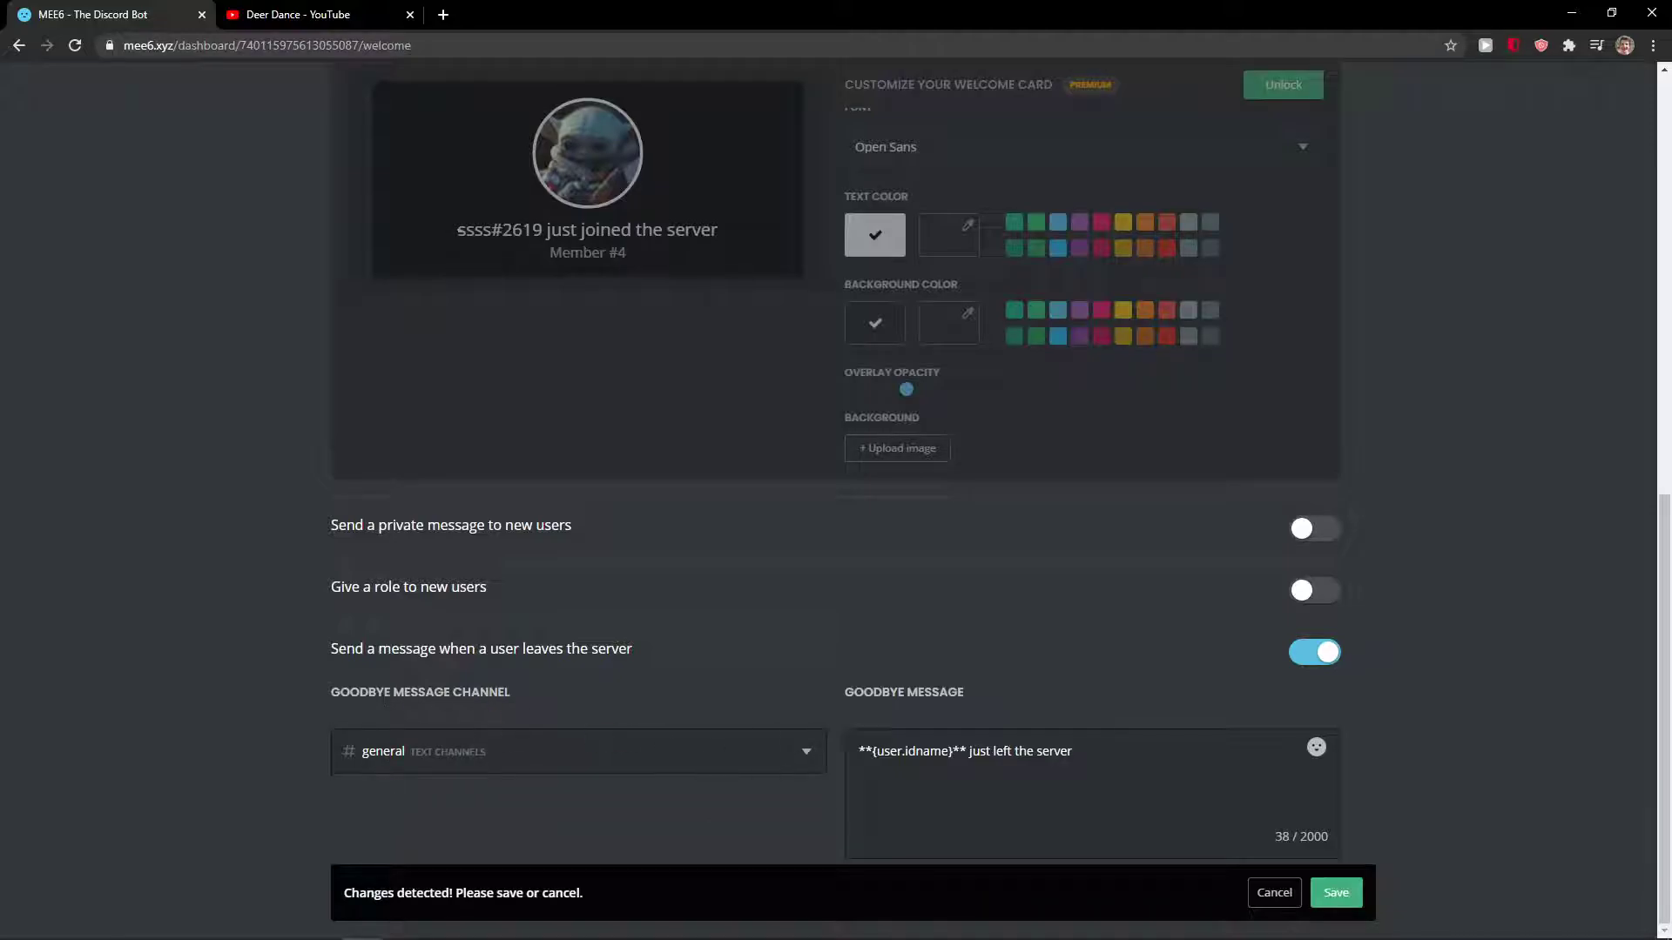
{"action": "left_click", "coordinate": [621, 750]}
{"action": "left_click", "coordinate": [694, 793]}
{"action": "left_click_drag", "start_coordinate": [1074, 751], "coordinate": [1060, 752]}
{"action": "left_click", "coordinate": [1335, 893]}
{"action": "type", "text": ", hope you will have a good day and good life! enjoy it"}
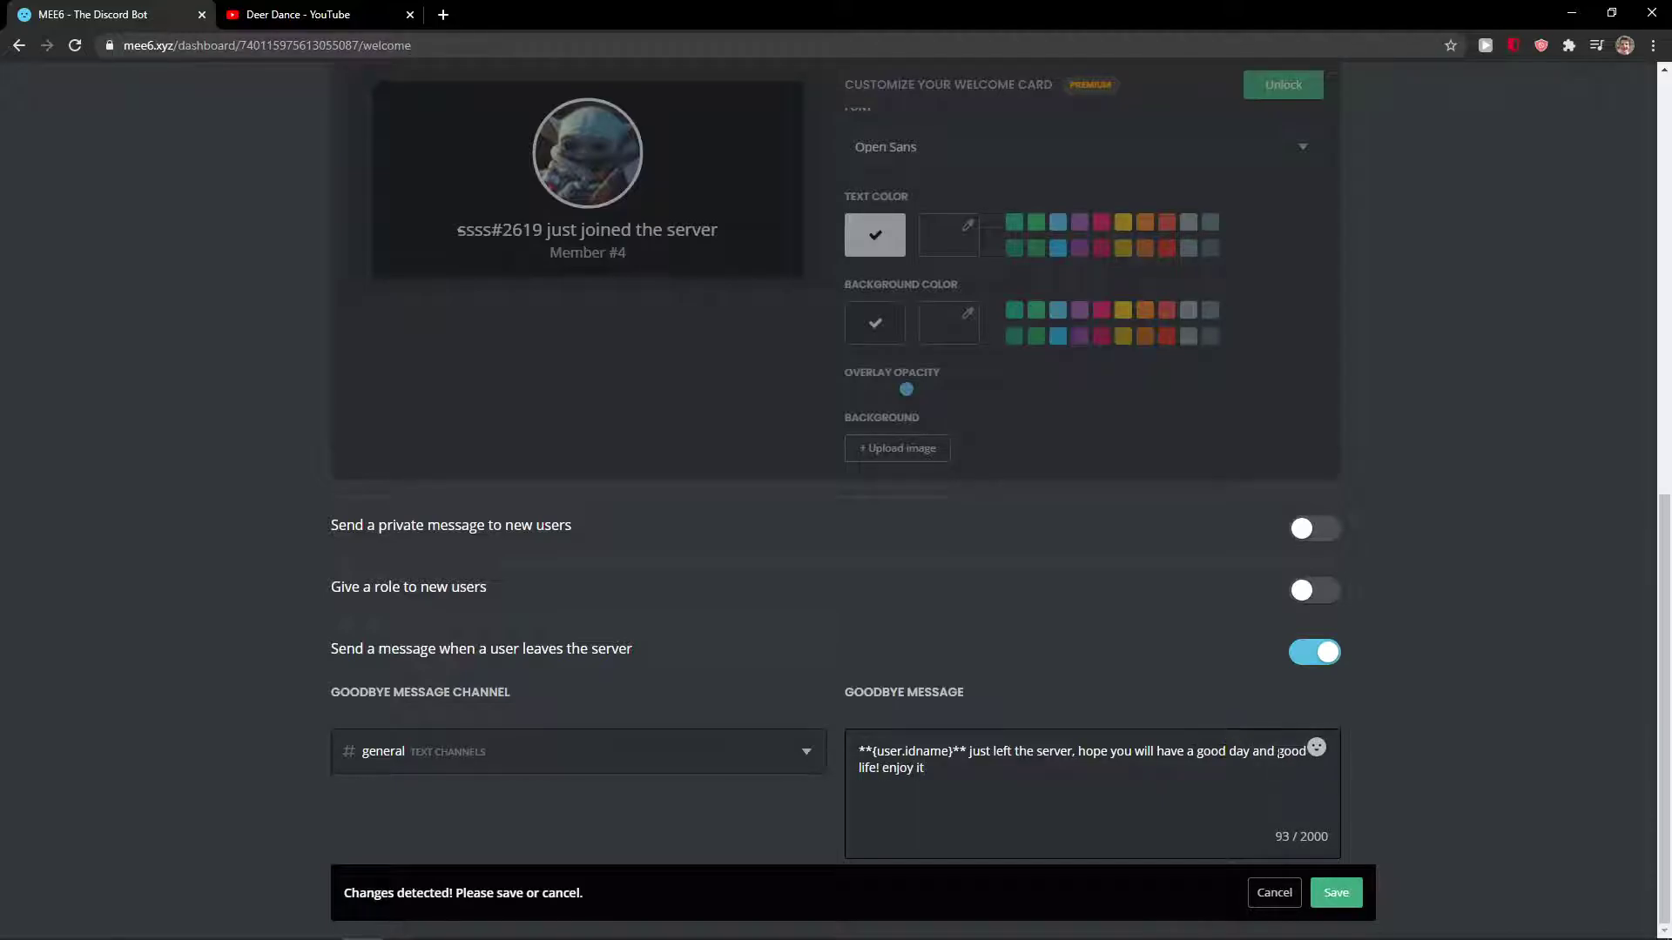
Save the goodbye settings, then in Discord open and close the General voice channel settings.
{"action": "left_click", "coordinate": [1335, 892]}
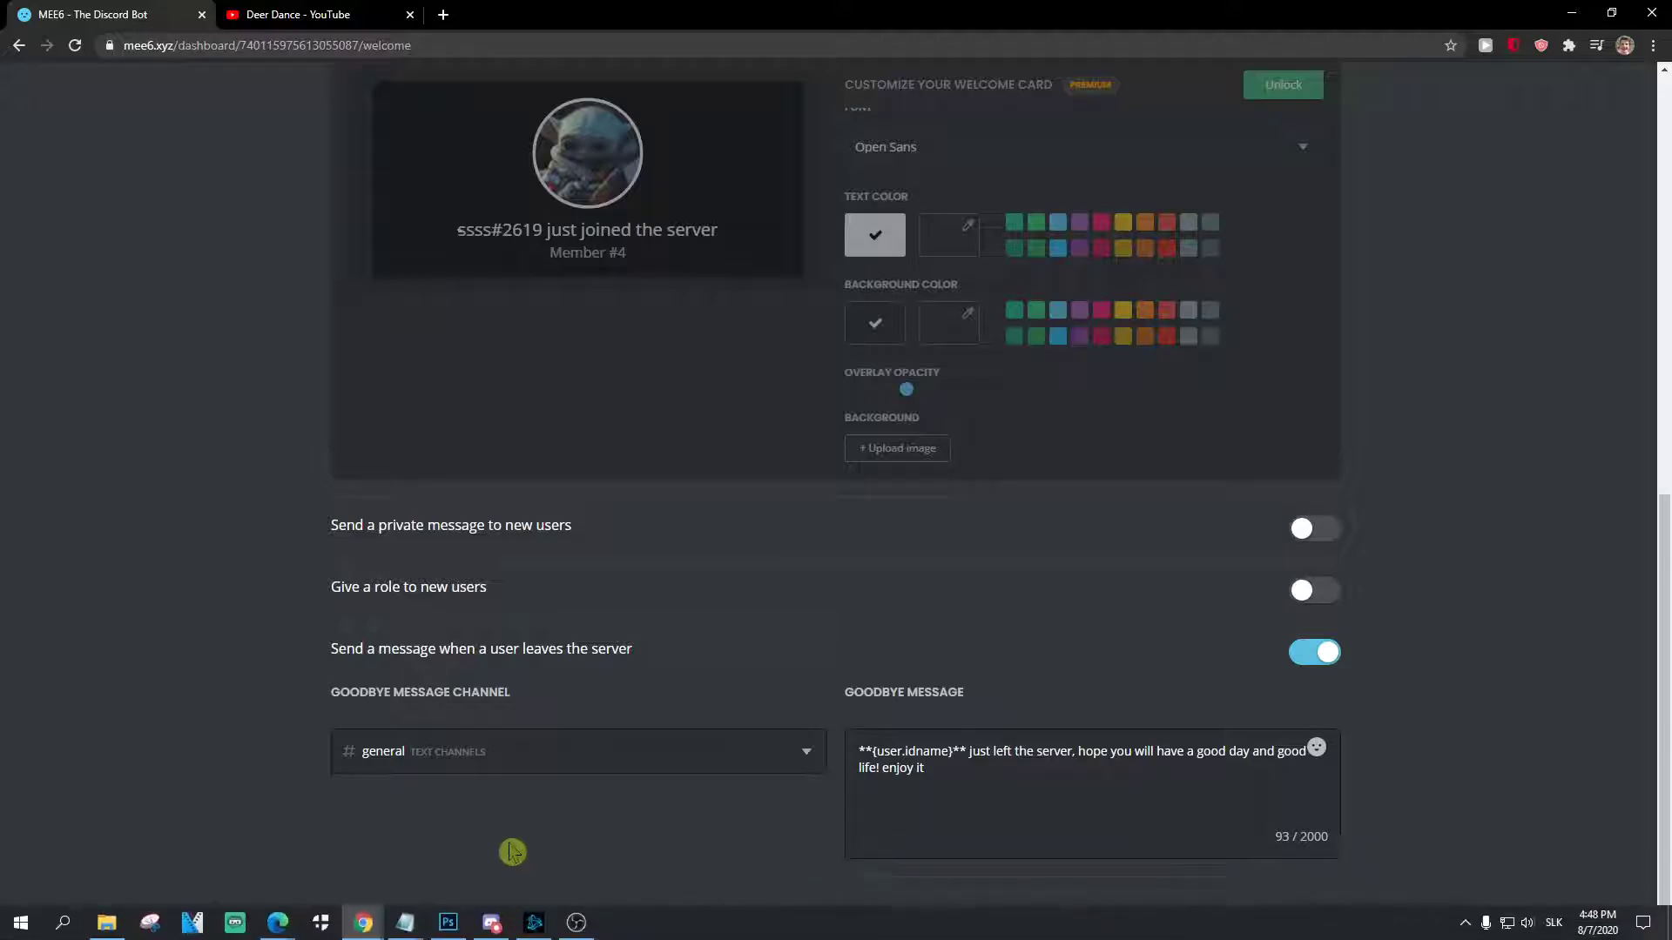
{"action": "left_click", "coordinate": [491, 923]}
{"action": "scroll", "coordinate": [784, 654], "scroll_direction": "down", "scroll_amount": 3}
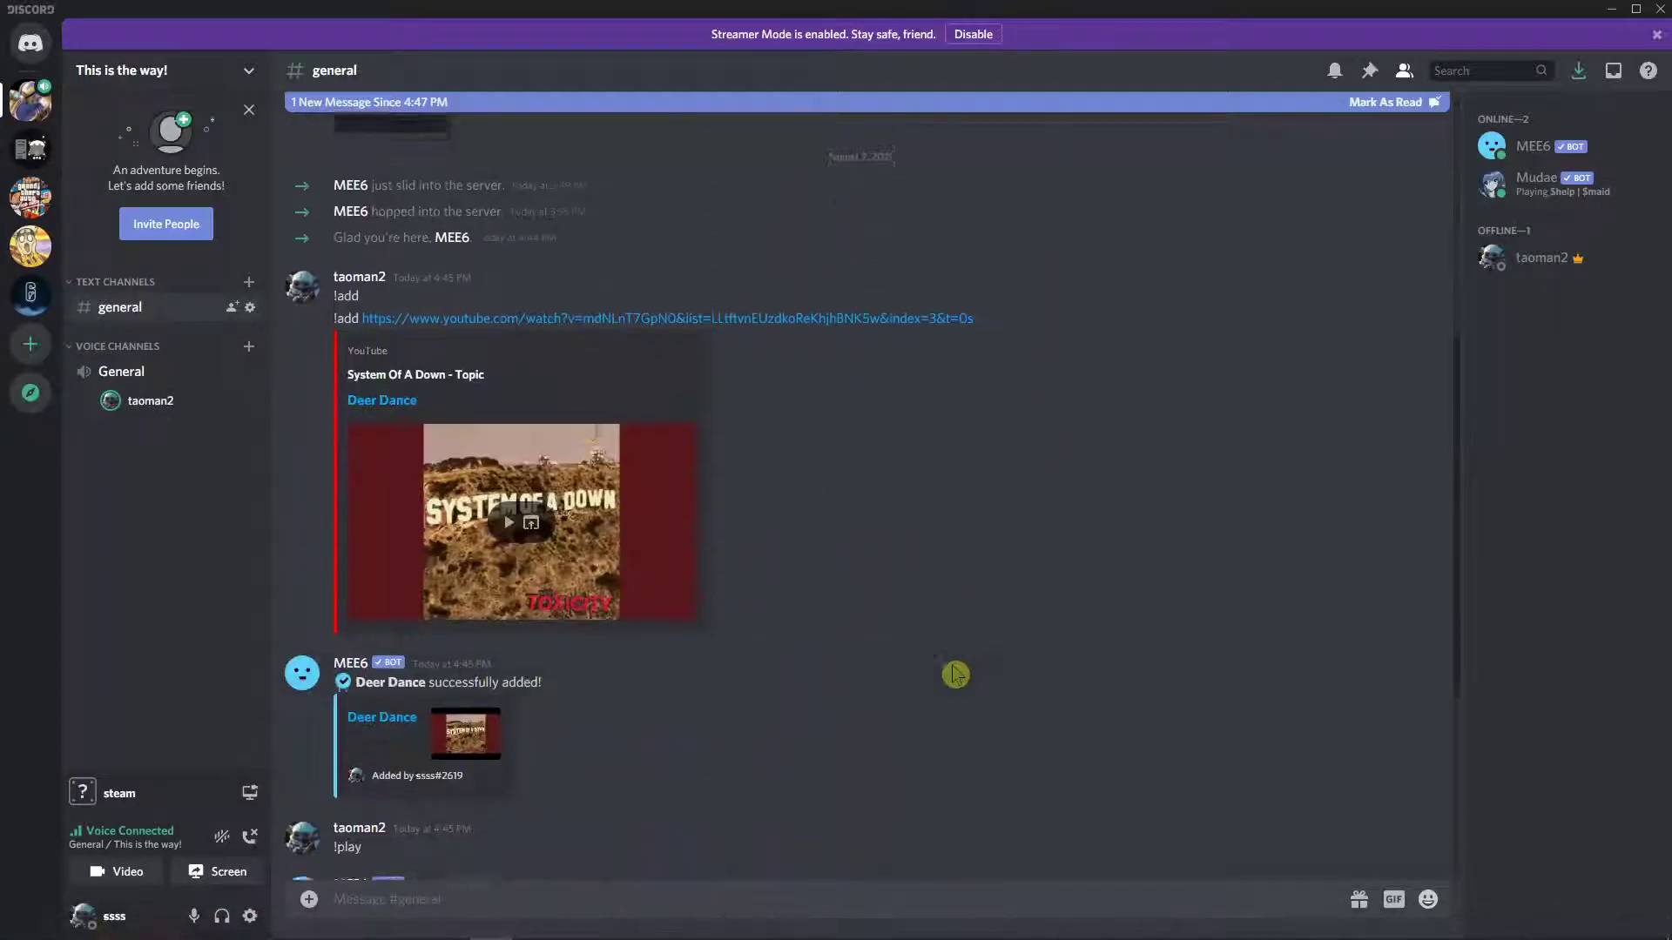
{"action": "scroll", "coordinate": [955, 674], "scroll_direction": "down", "scroll_amount": 5}
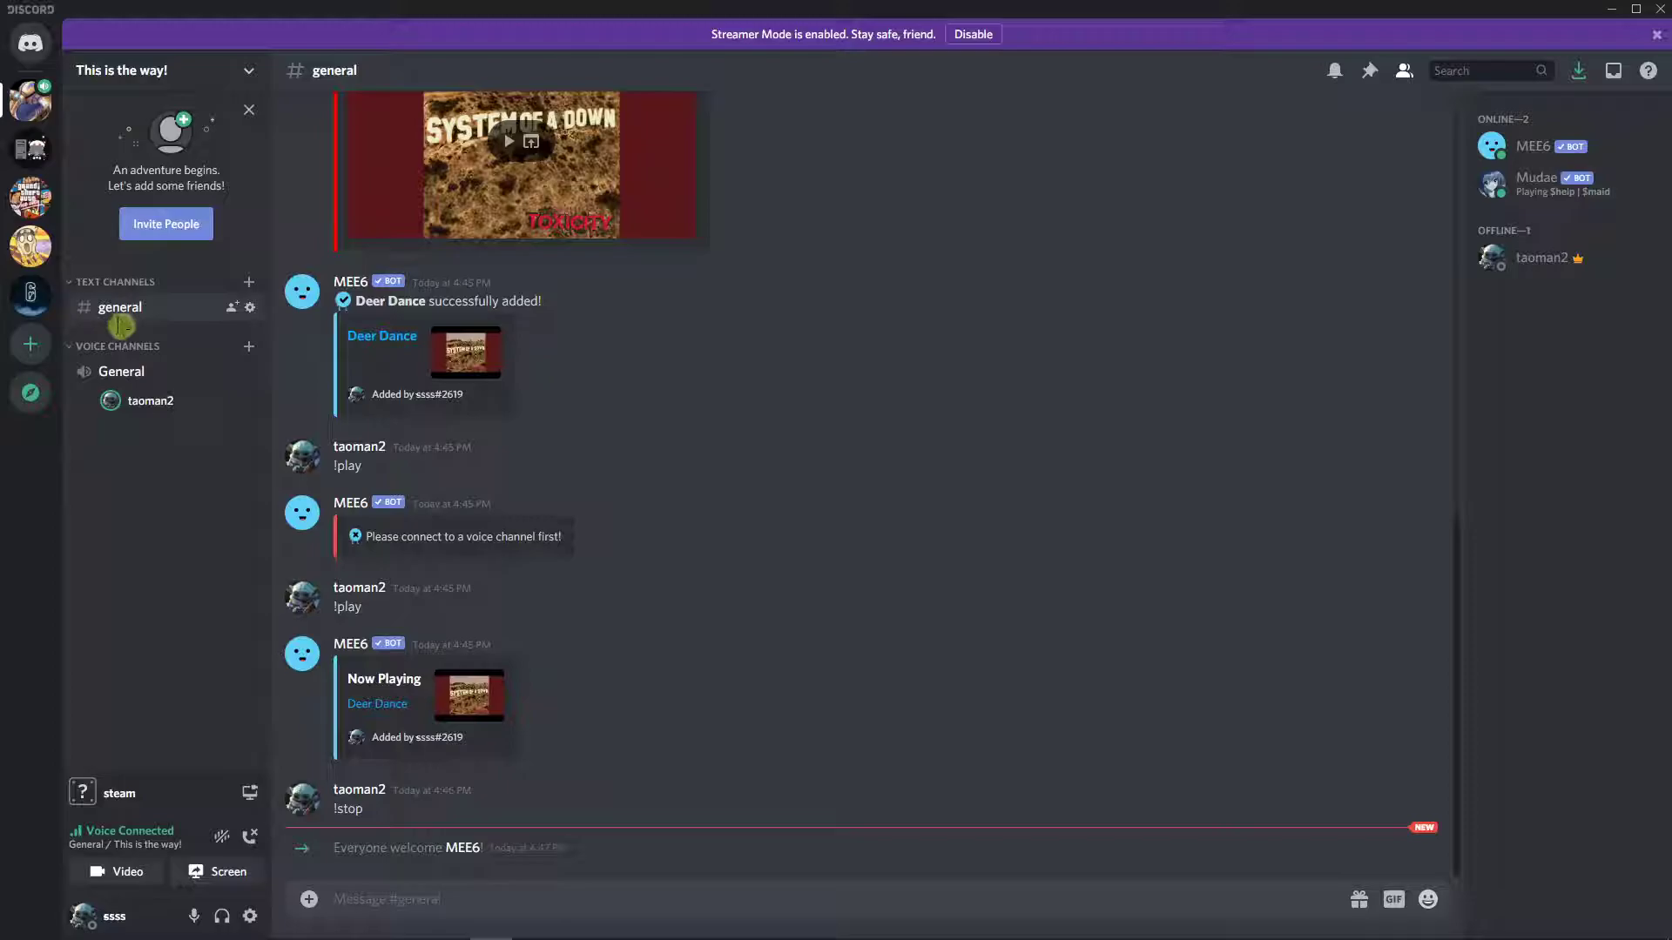
{"action": "left_click", "coordinate": [248, 372]}
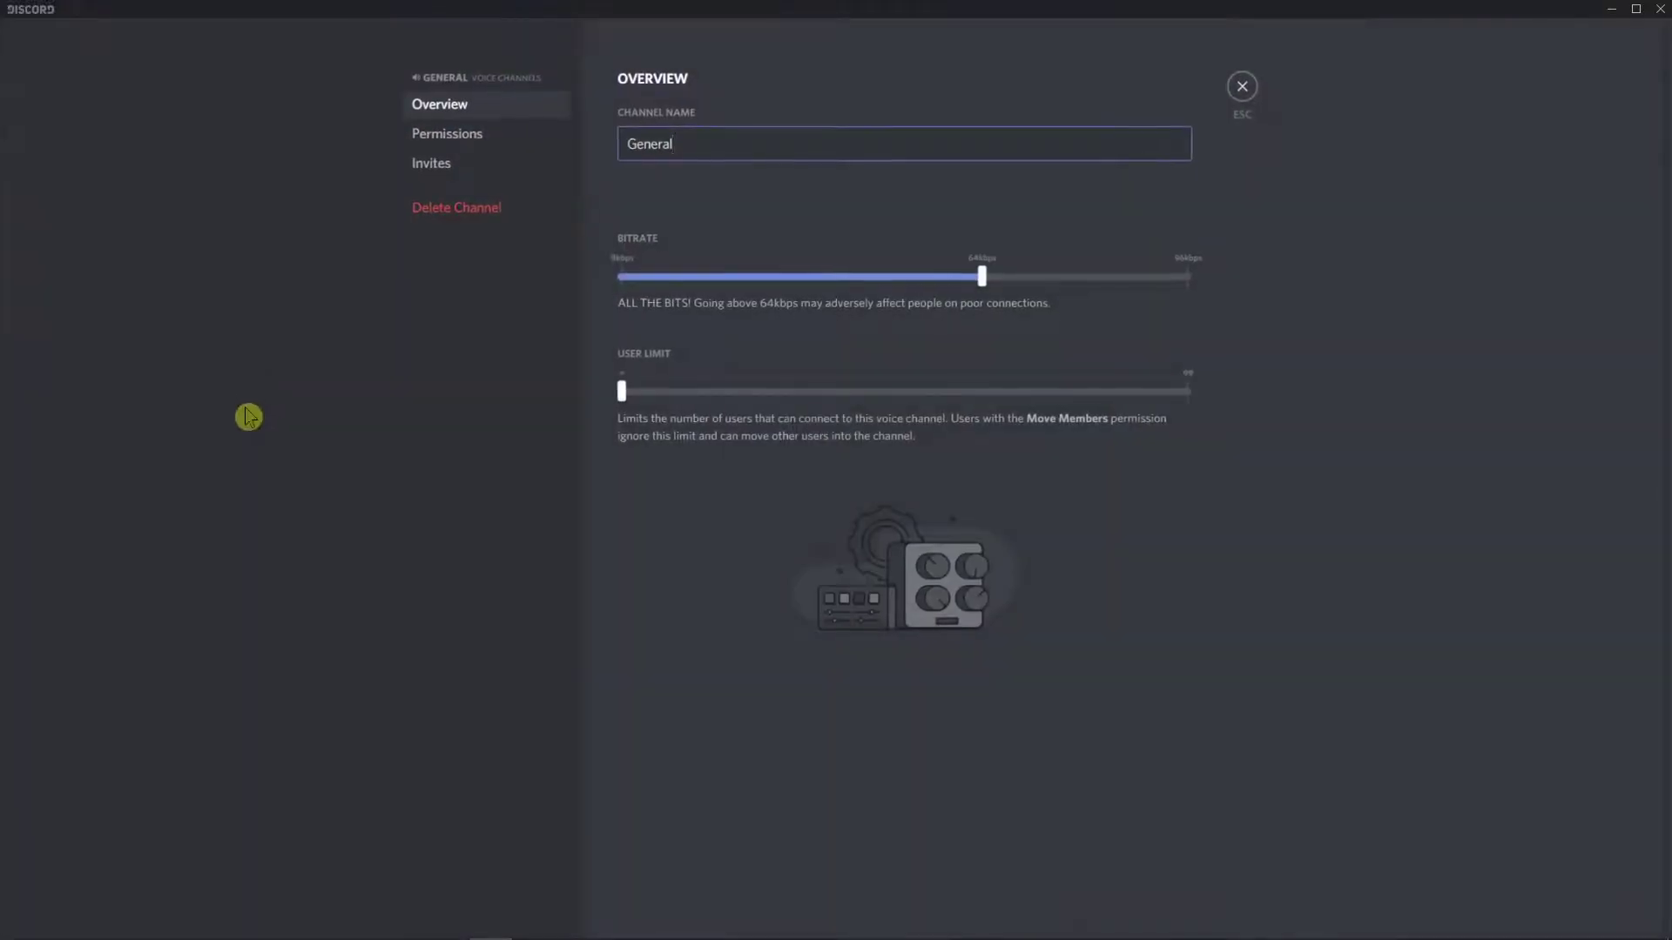
{"action": "key", "text": "Escape"}
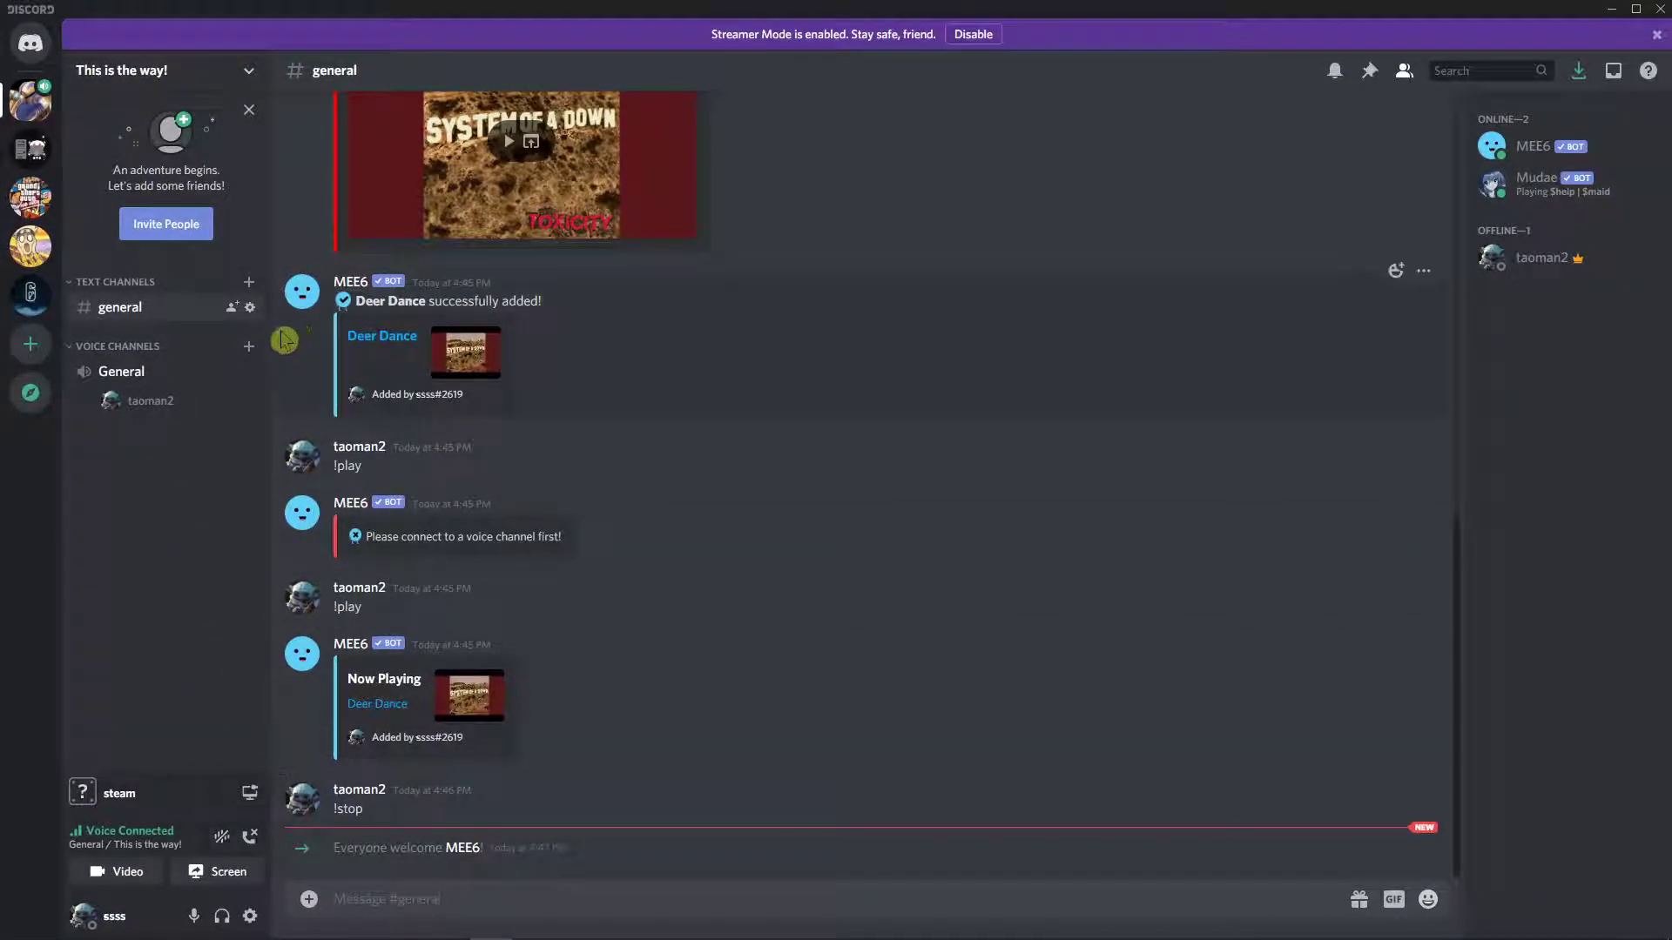
Reopen the General voice channel settings to view its permissions and invites, then close them.
{"action": "left_click", "coordinate": [248, 371]}
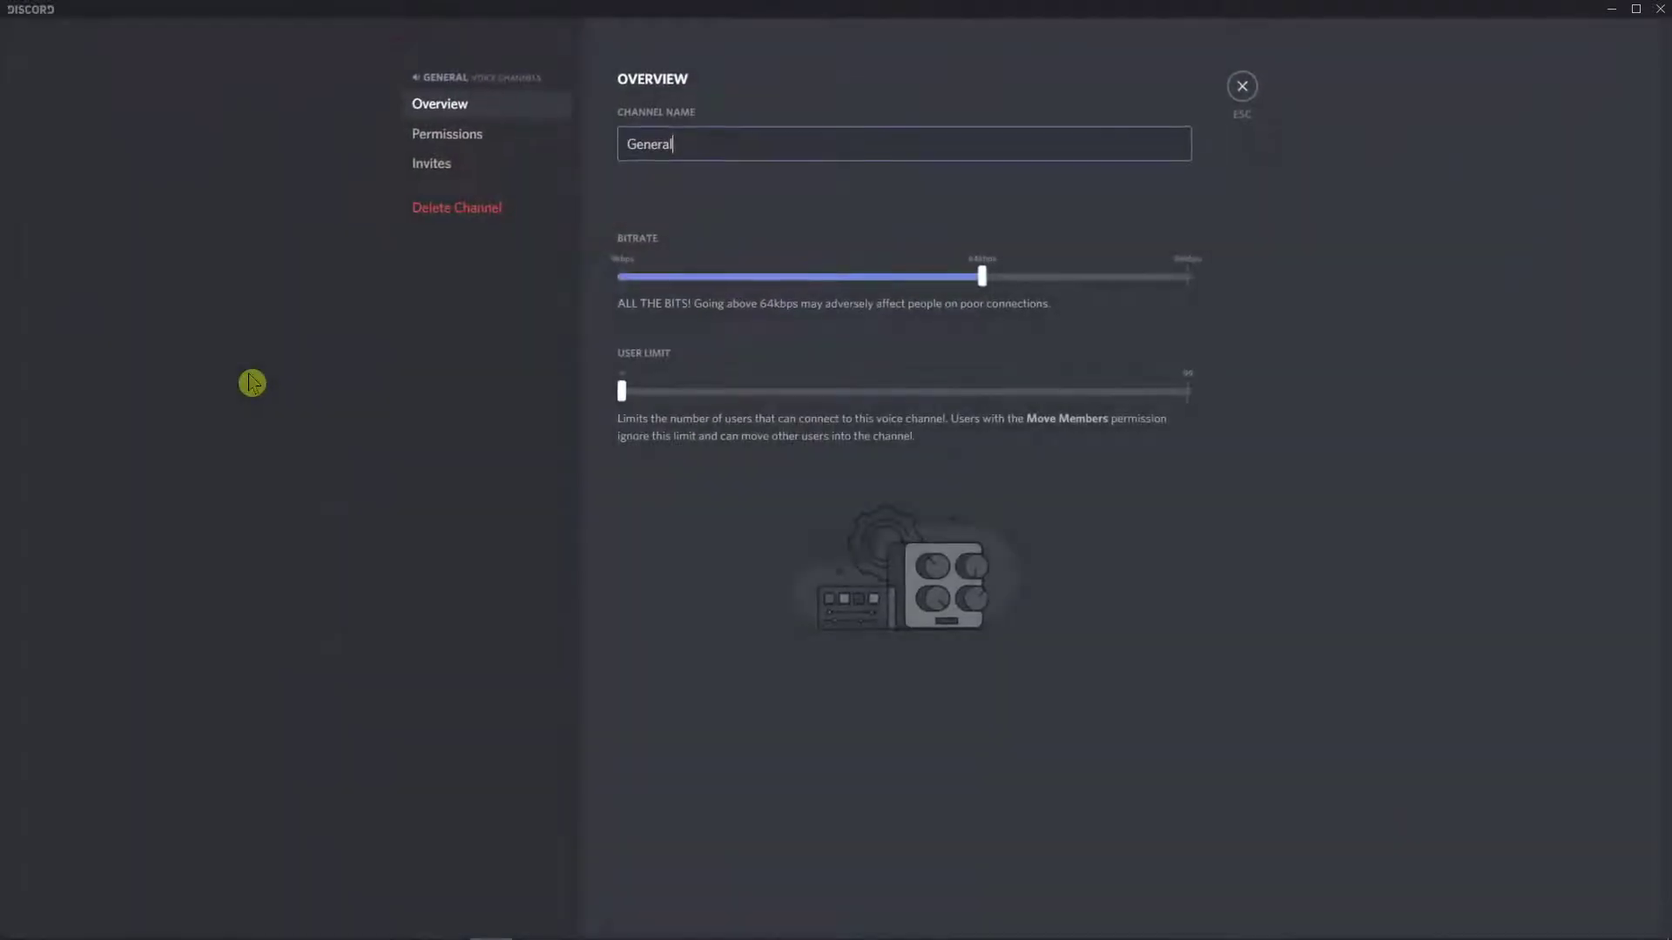
{"action": "left_click", "coordinate": [447, 133]}
{"action": "left_click", "coordinate": [430, 163]}
{"action": "key", "text": "Escape"}
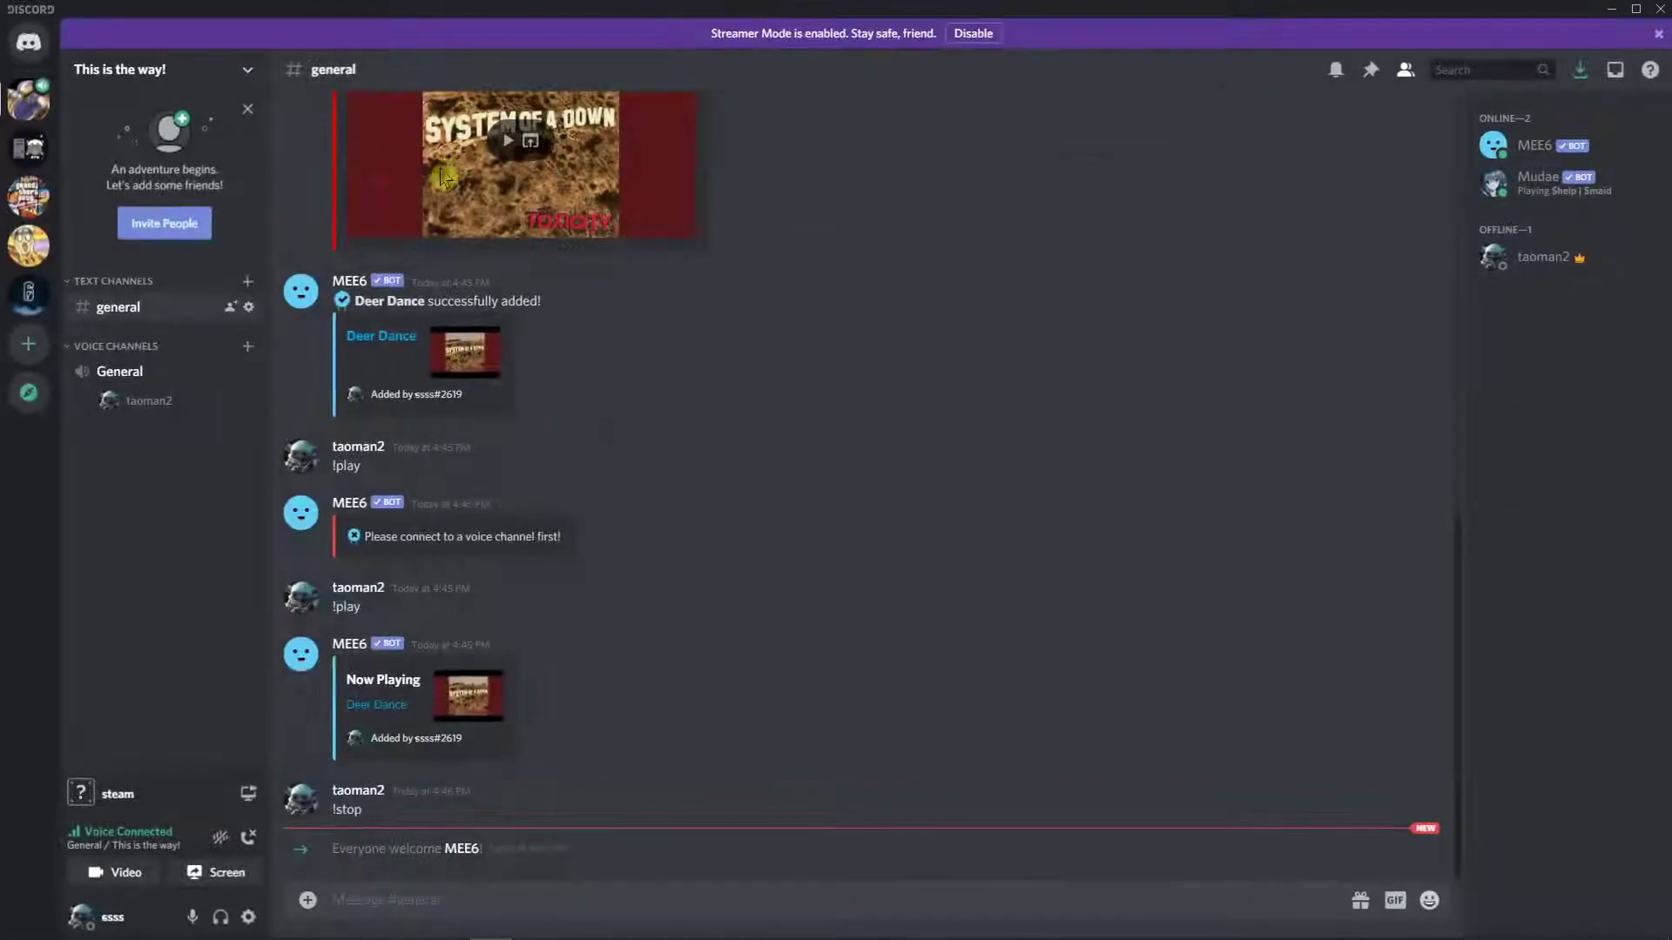